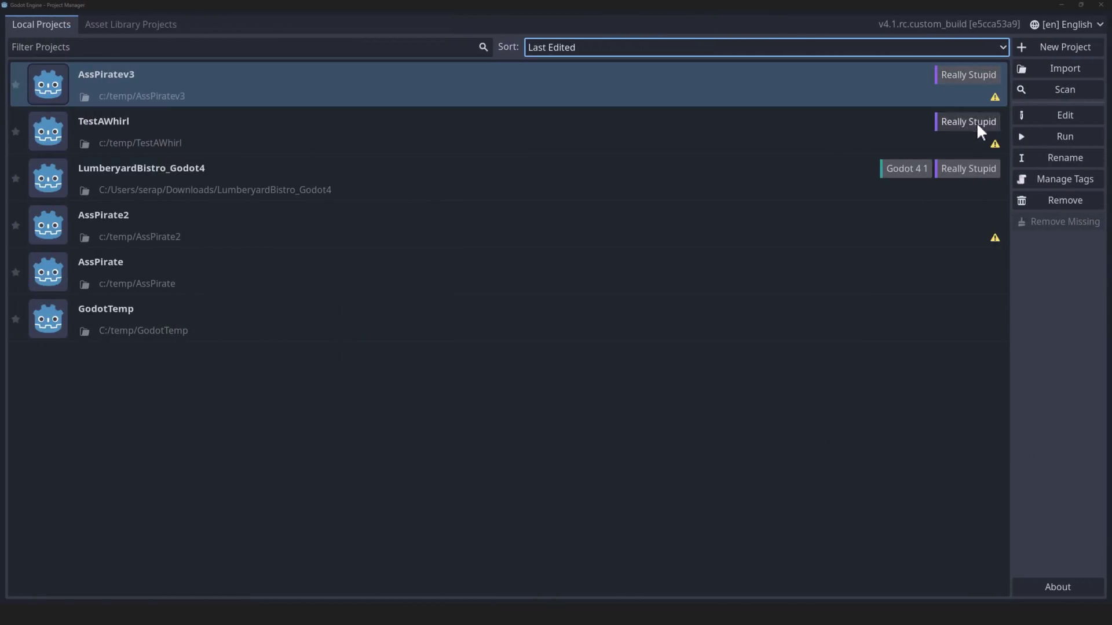
Filter the project list by the Really Stupid and Godot 4 1 tags, then clear the filter.
left_click(955, 79)
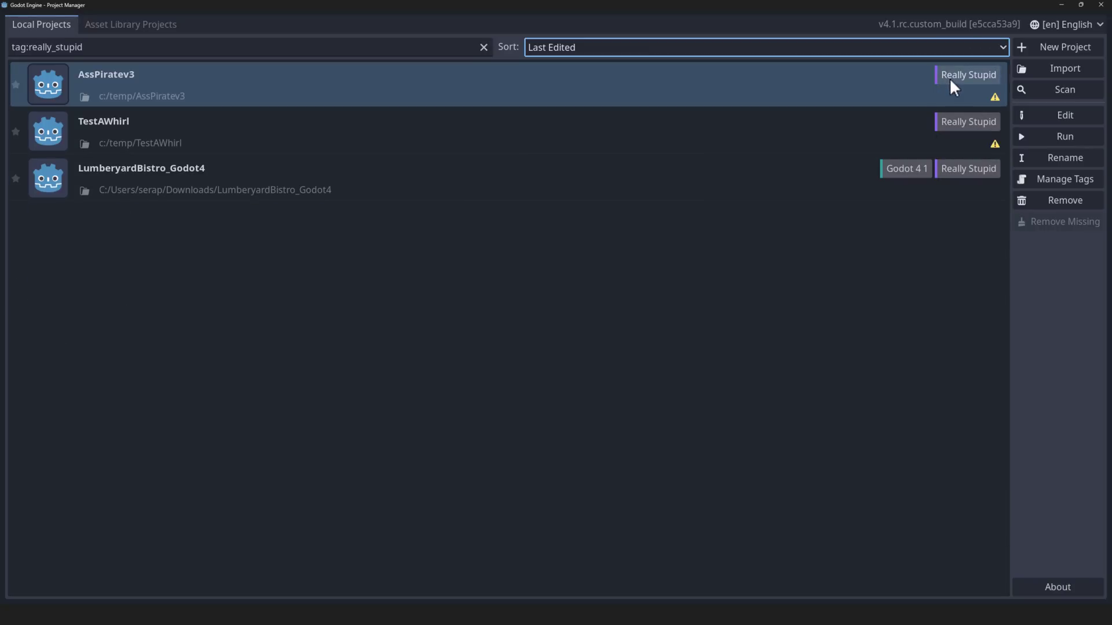
left_click(954, 76)
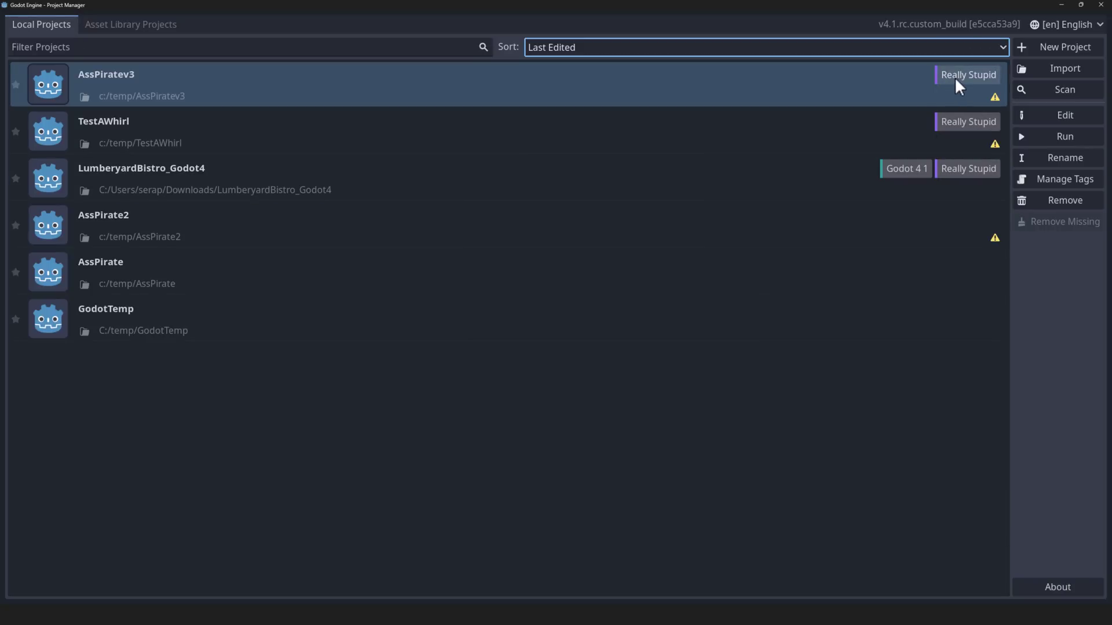
left_click(908, 168)
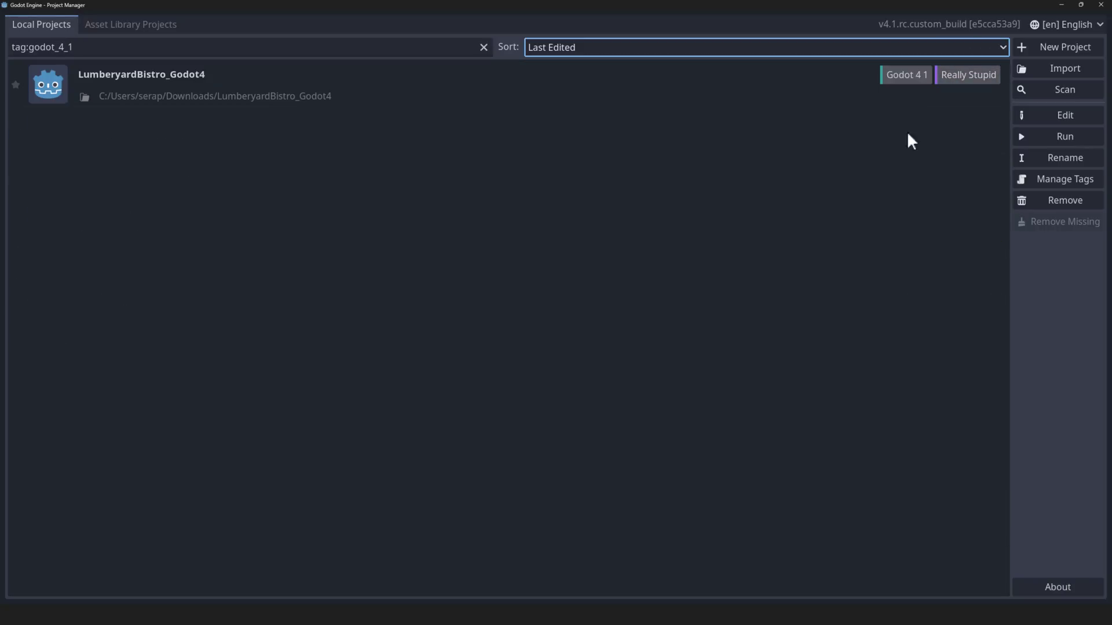
left_click(956, 76)
left_click(915, 75)
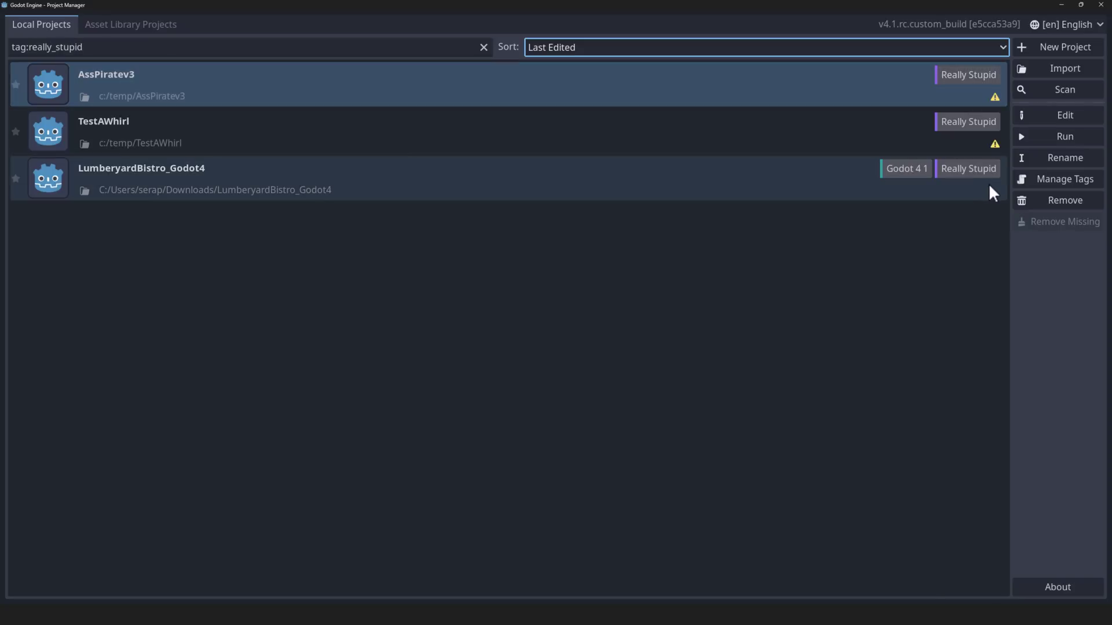
left_click(945, 81)
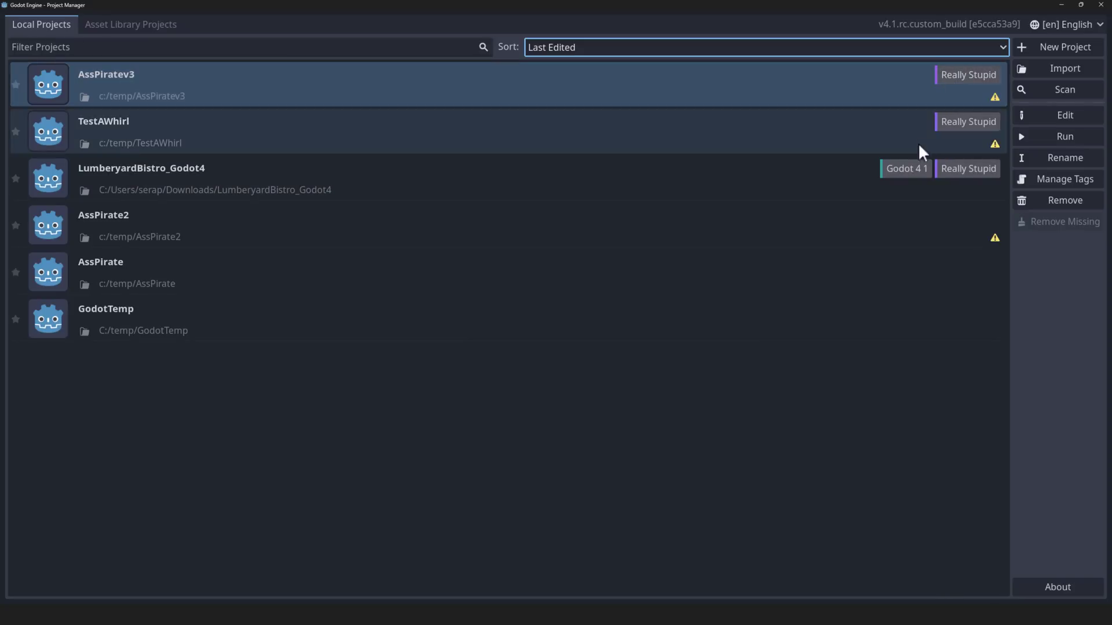
Create a new this_tag tag and apply it to AssPiratev3 alongside Really Stupid.
left_click(1051, 185)
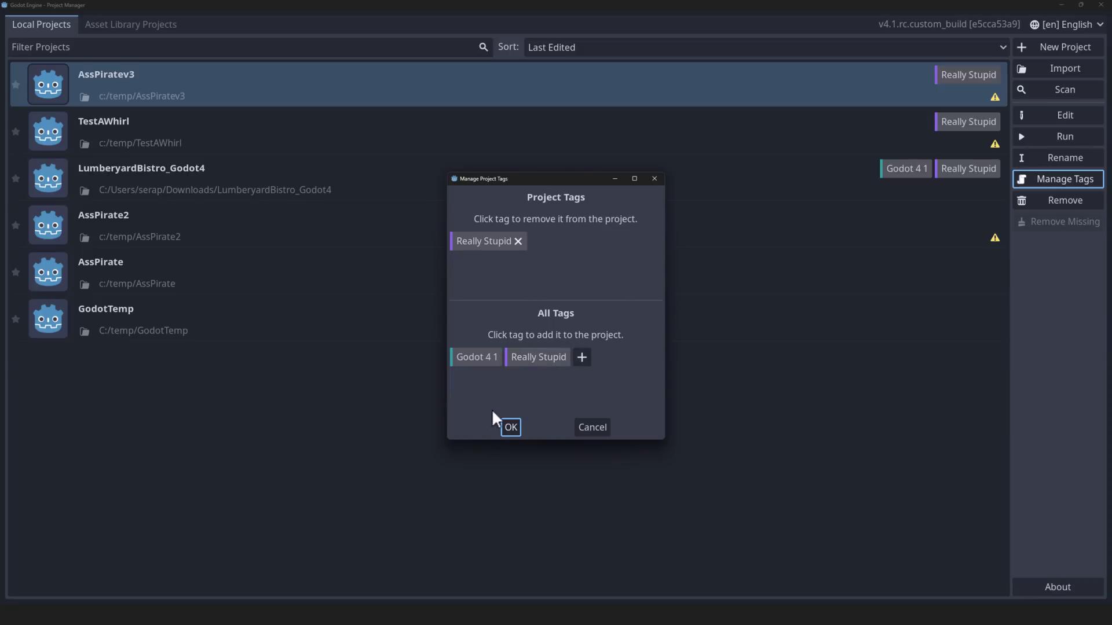
left_click(581, 357)
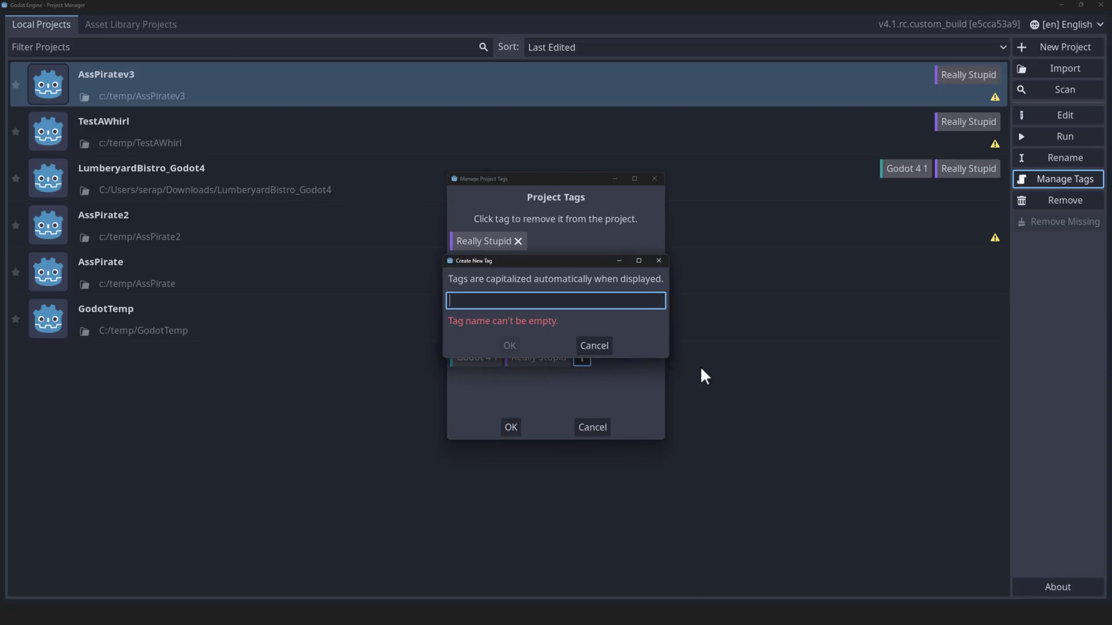
type("this_ta")
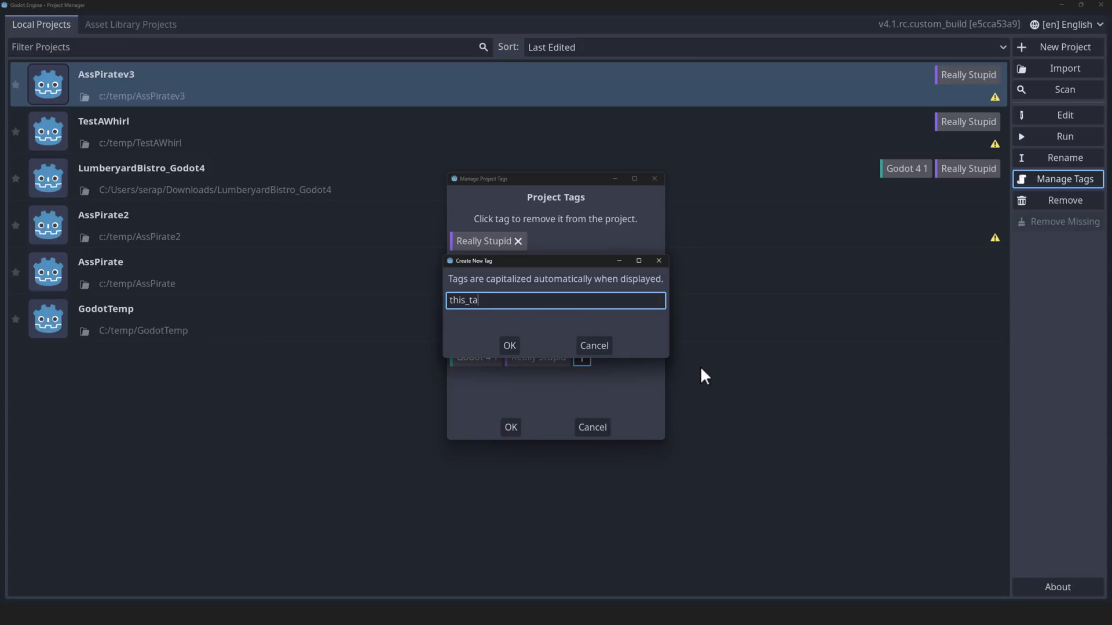
type("g")
left_click(509, 346)
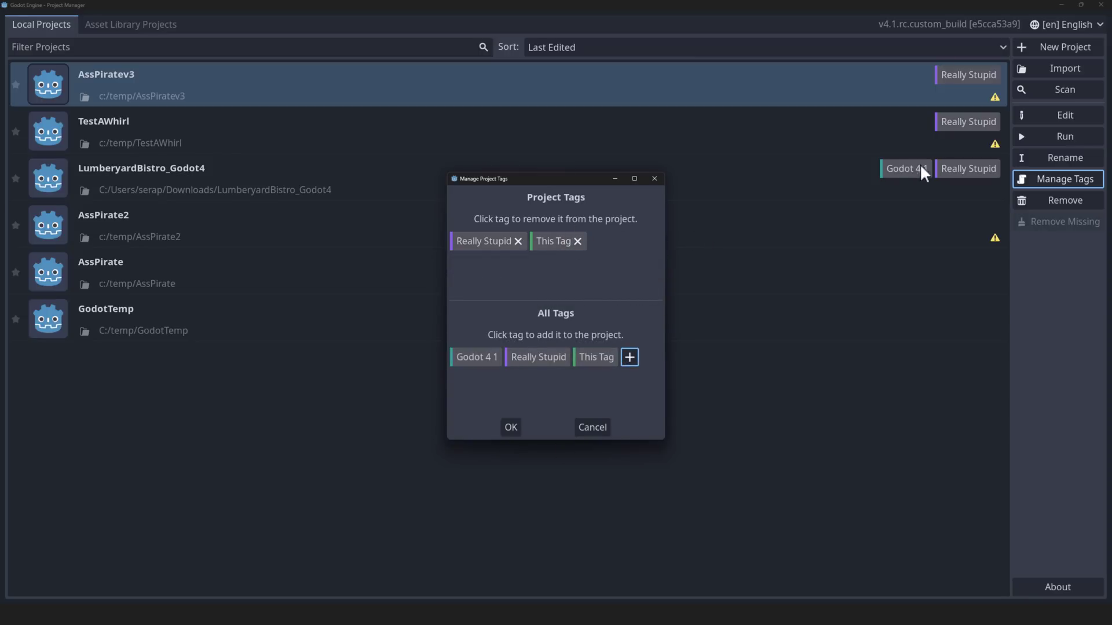
left_click(509, 429)
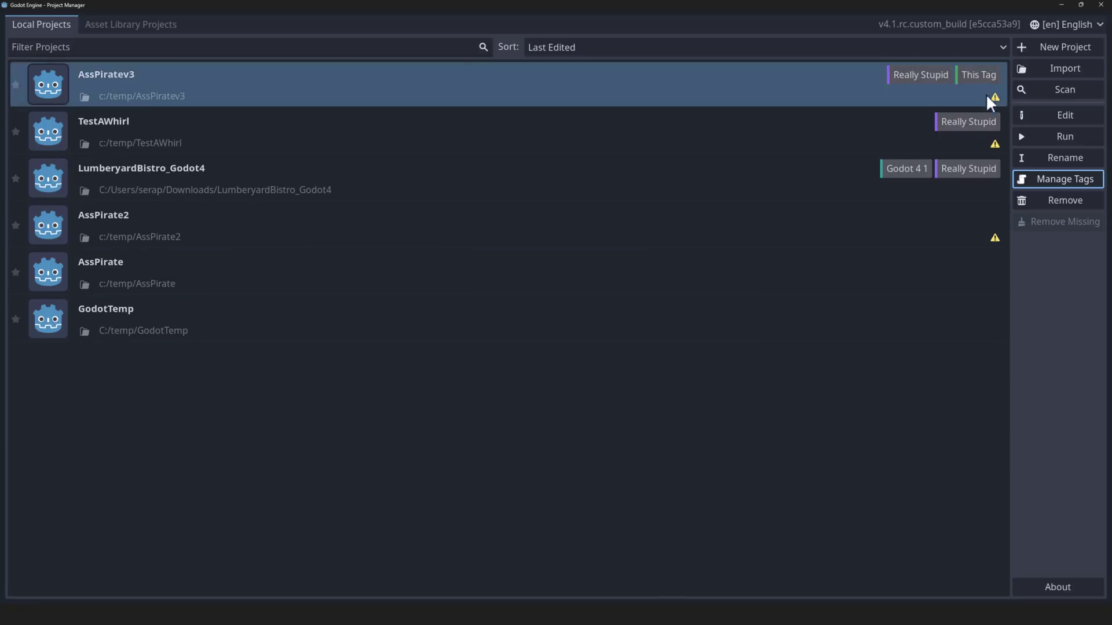
Give the AssPirate2 project both This Tag and Really Stupid tags.
left_click(883, 213)
left_click(1084, 179)
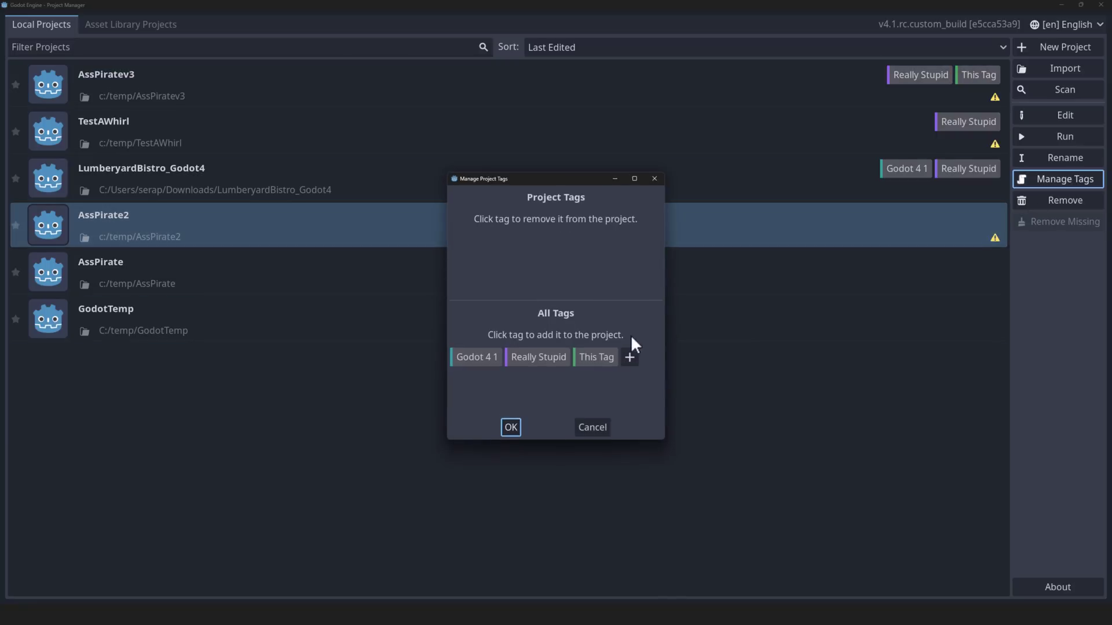
left_click(596, 356)
left_click(563, 354)
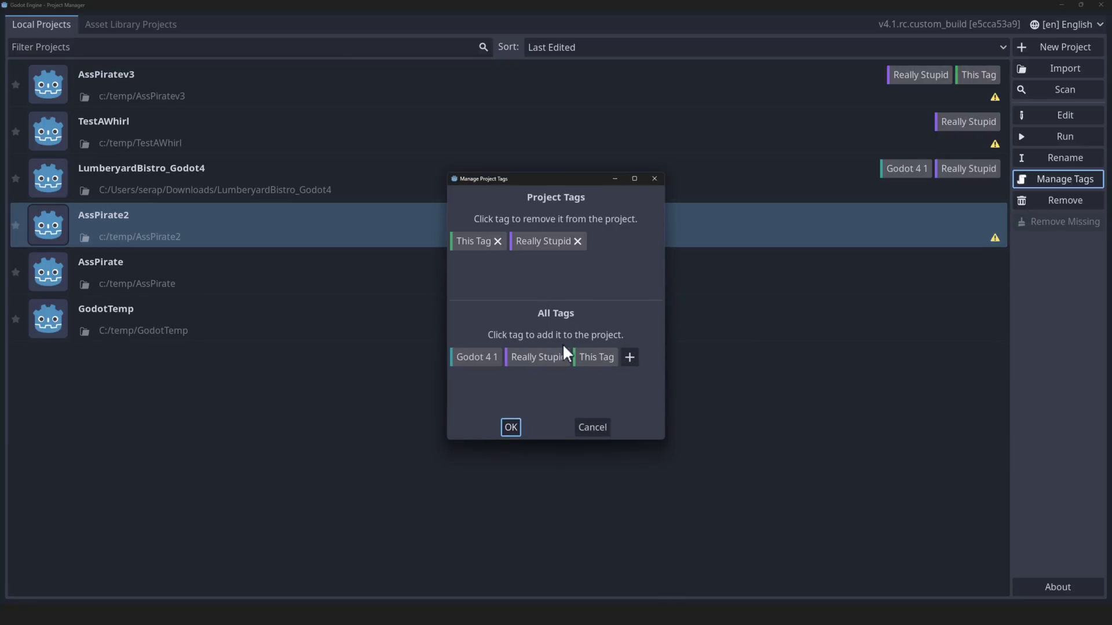
left_click(510, 427)
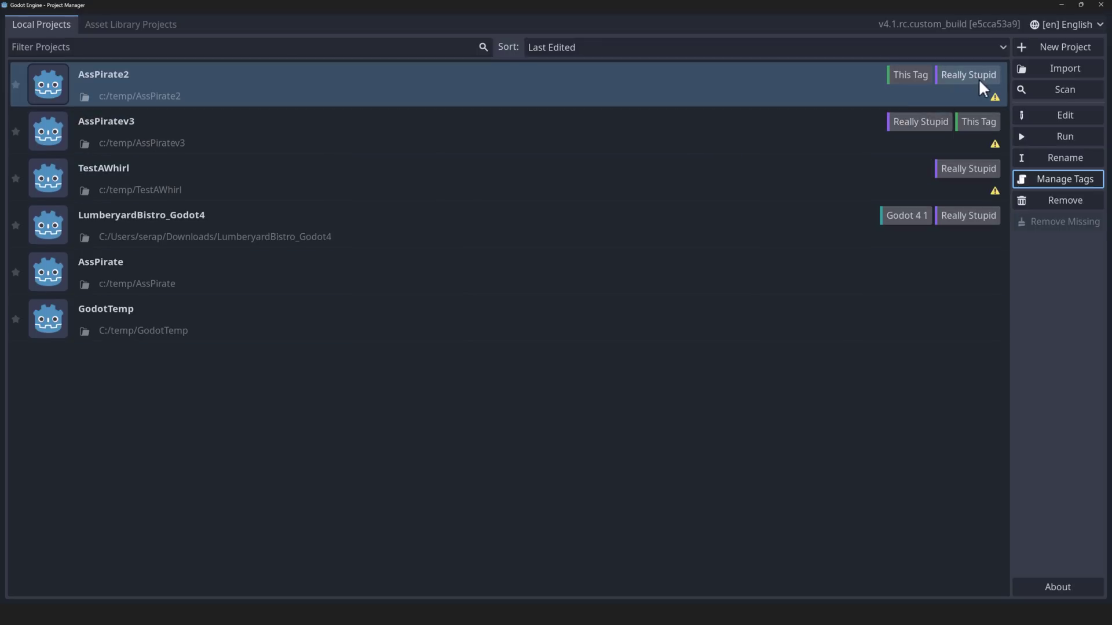
Remove Really Stupid from AssPirate2 and sort the project list by Tags.
left_click(978, 81)
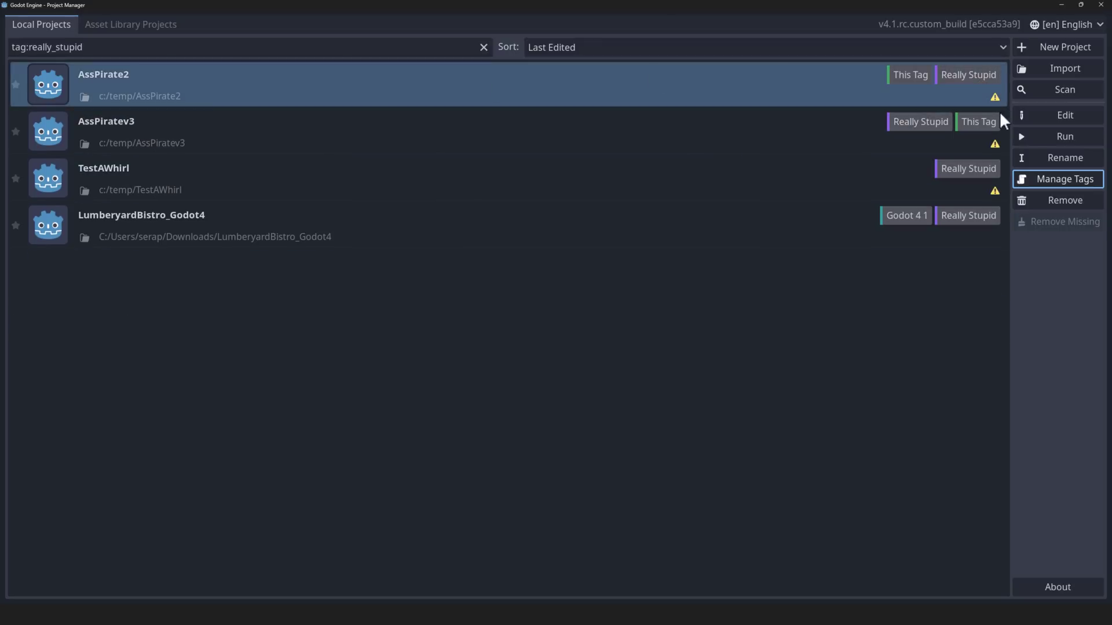
left_click(1060, 179)
left_click(577, 241)
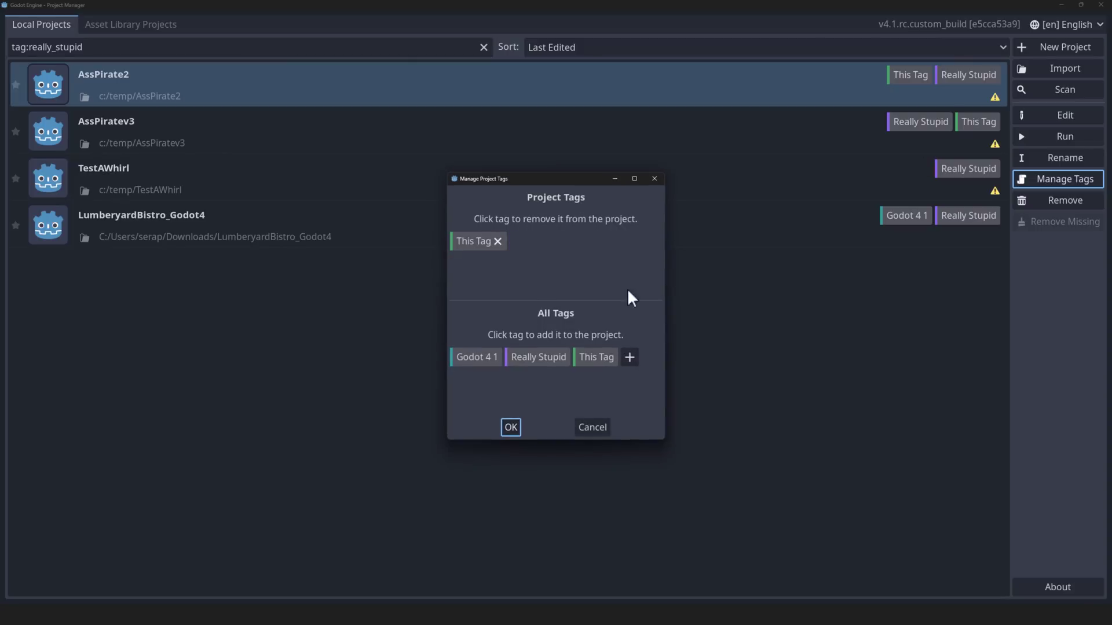
left_click(511, 427)
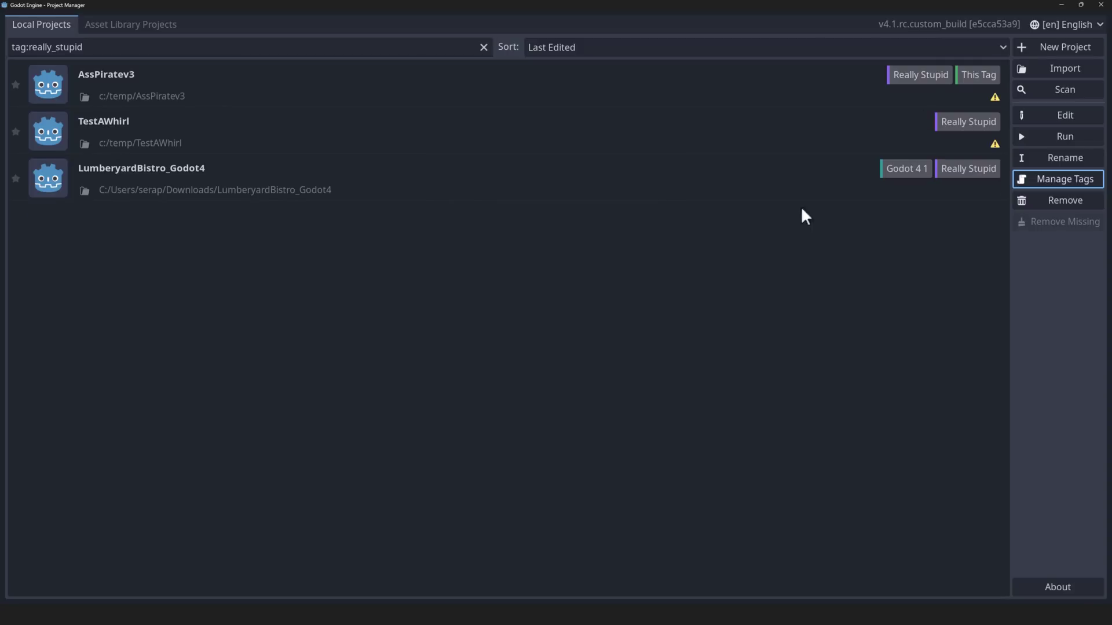
left_click(1005, 46)
left_click(560, 123)
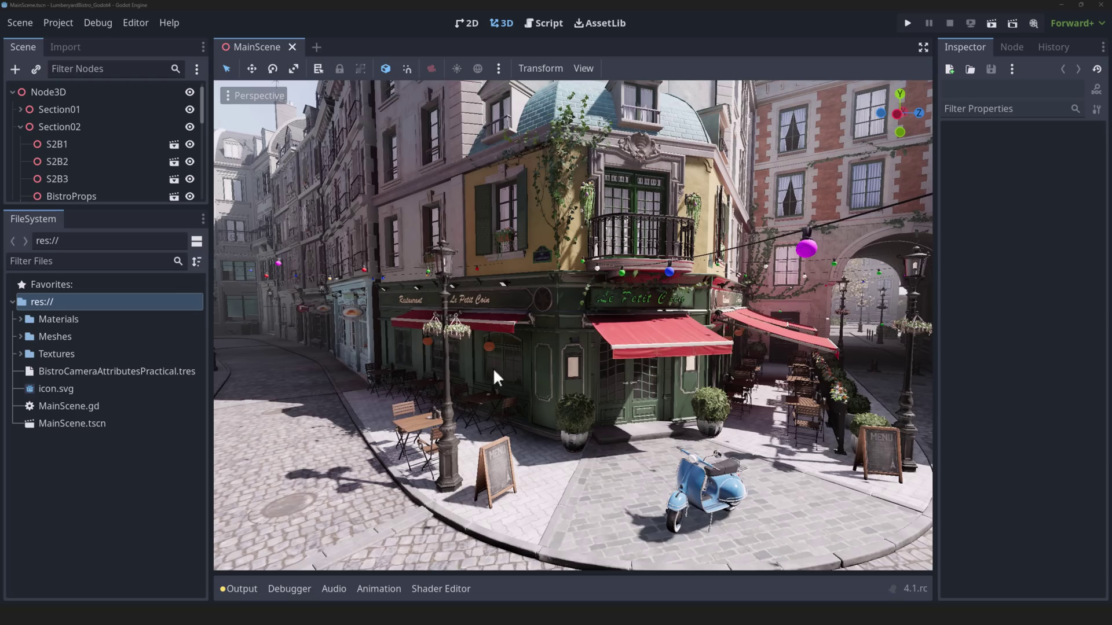
Attach the existing res://MainScene.gd script to the root Node3D of the bistro scene.
right_click_drag(492, 367, 411, 365)
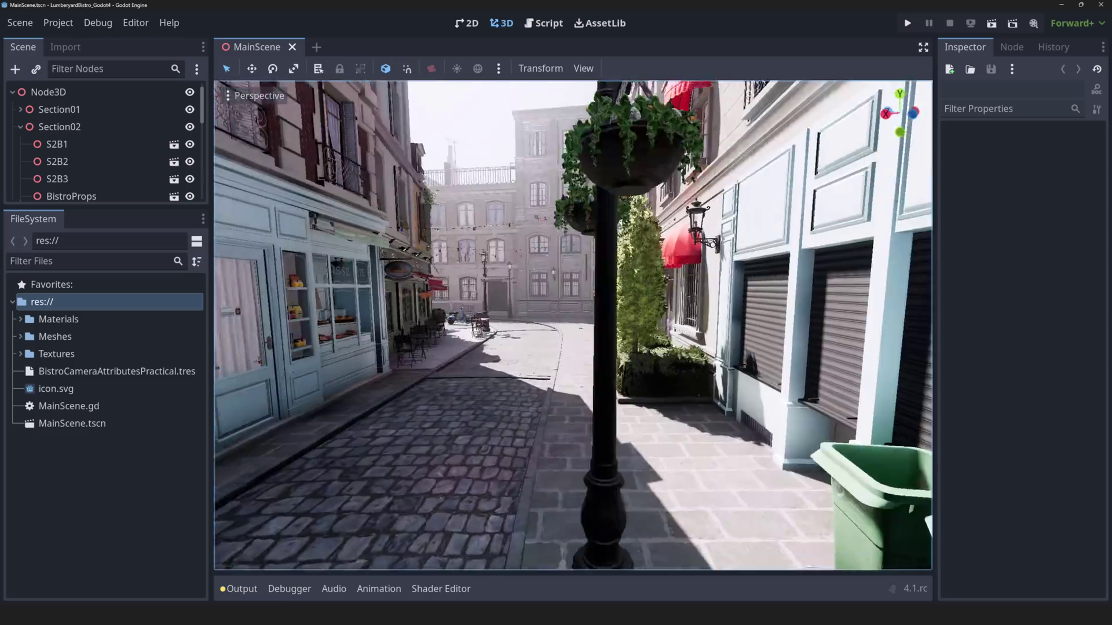
right_click_drag(411, 365, 382, 364)
left_click(55, 94)
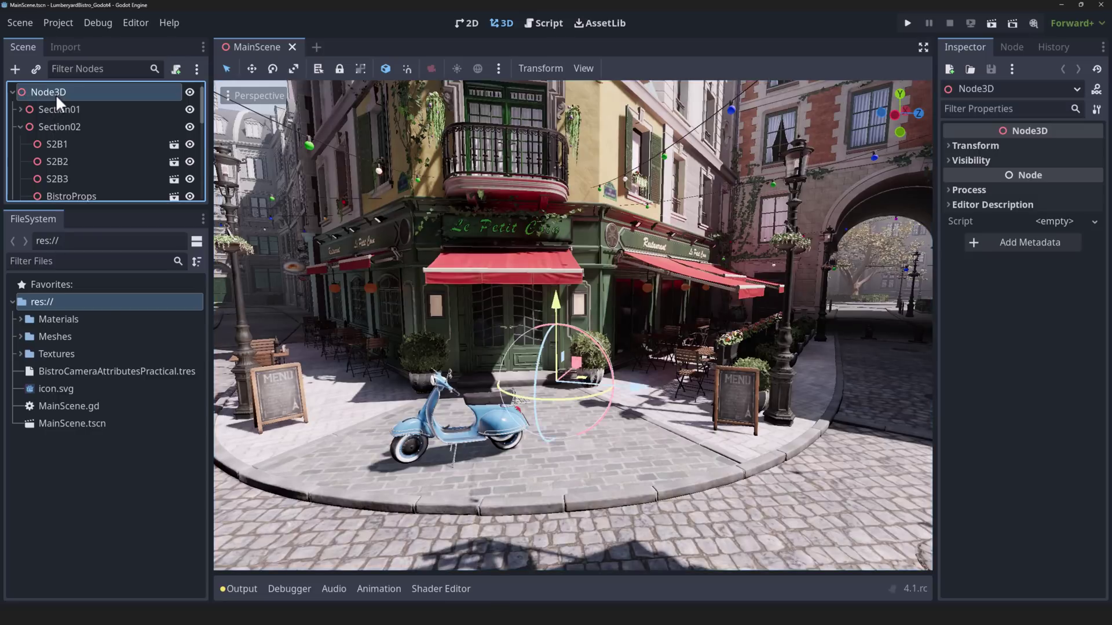
left_click(15, 69)
key("Escape")
right_click(65, 91)
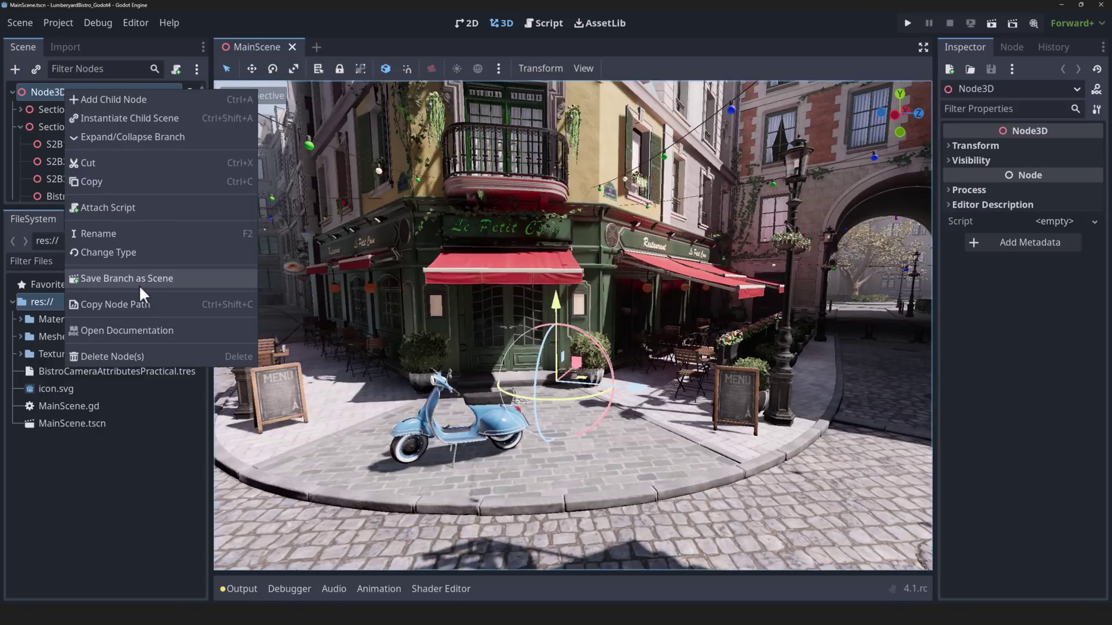
left_click(126, 207)
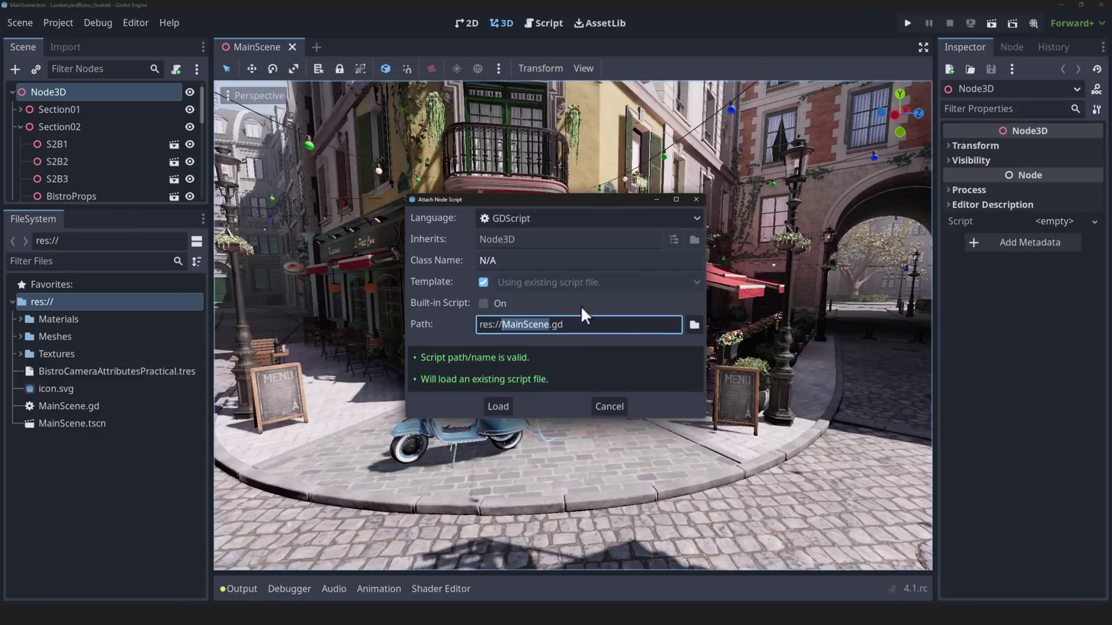
left_click(499, 406)
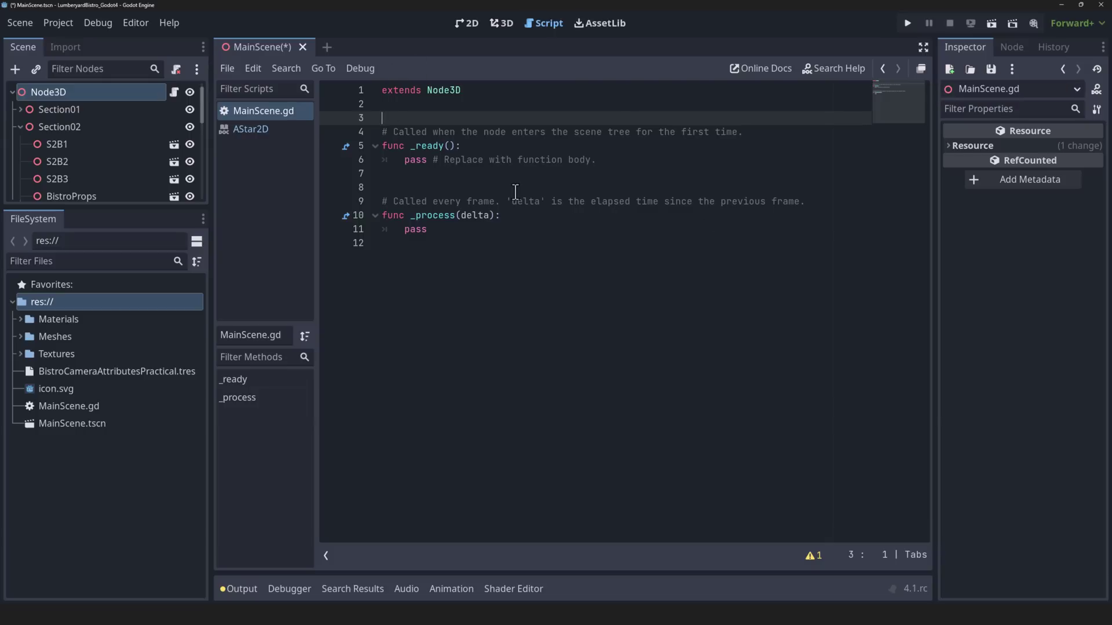
Open the AStar2D class reference, then float the script editor beside the main editor showing MainScene.gd.
left_click(821, 69)
double_click(345, 245)
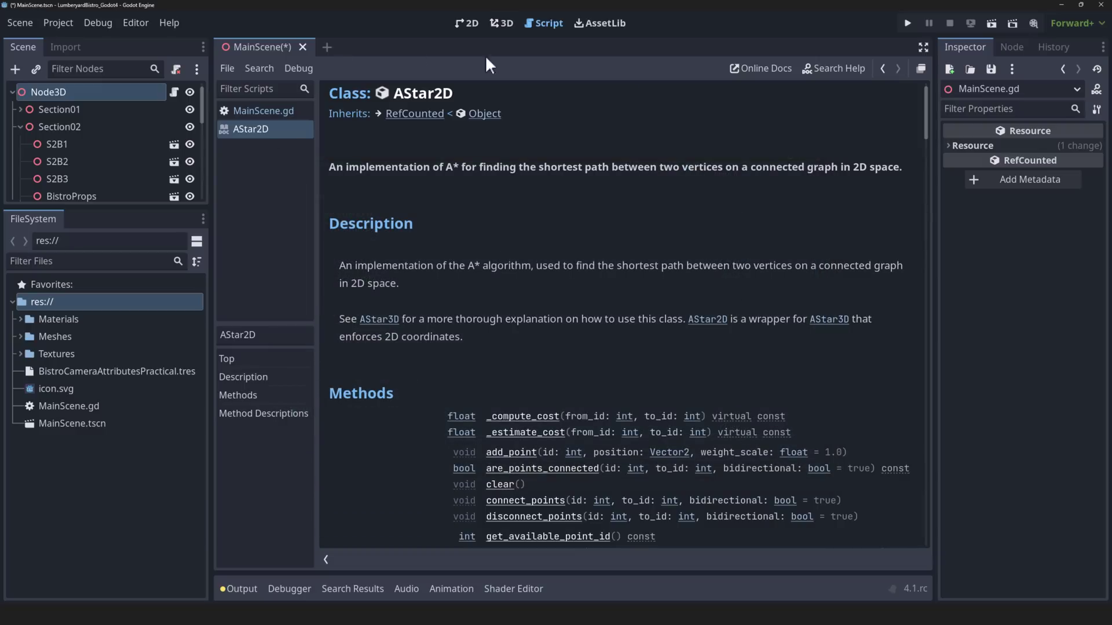
left_click(921, 69)
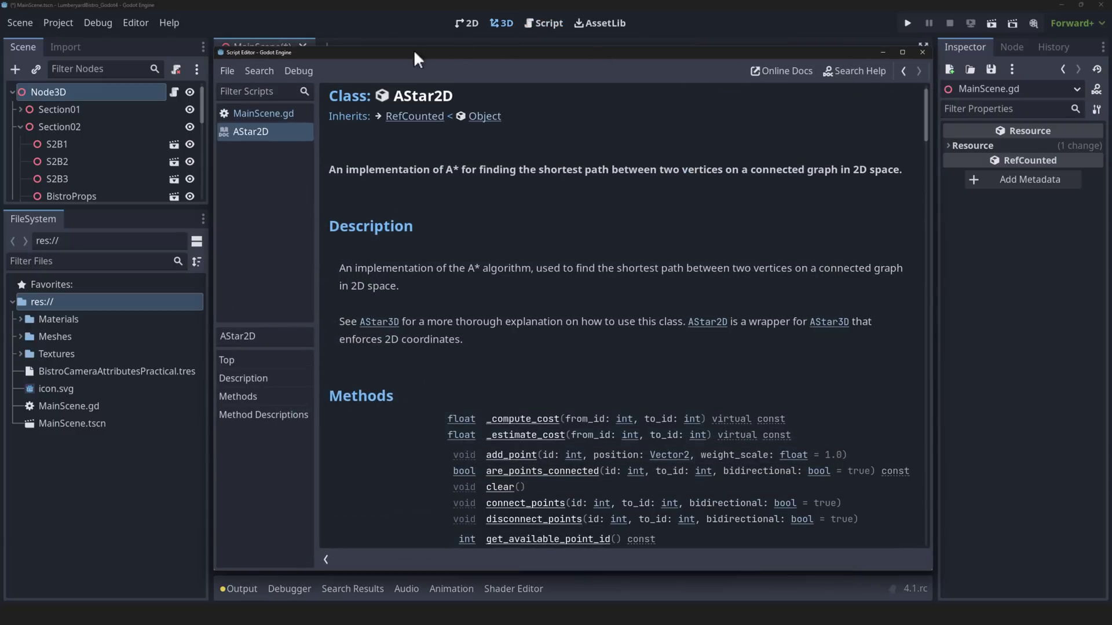
left_click_drag(345, 54, 501, 36)
left_click(193, 189)
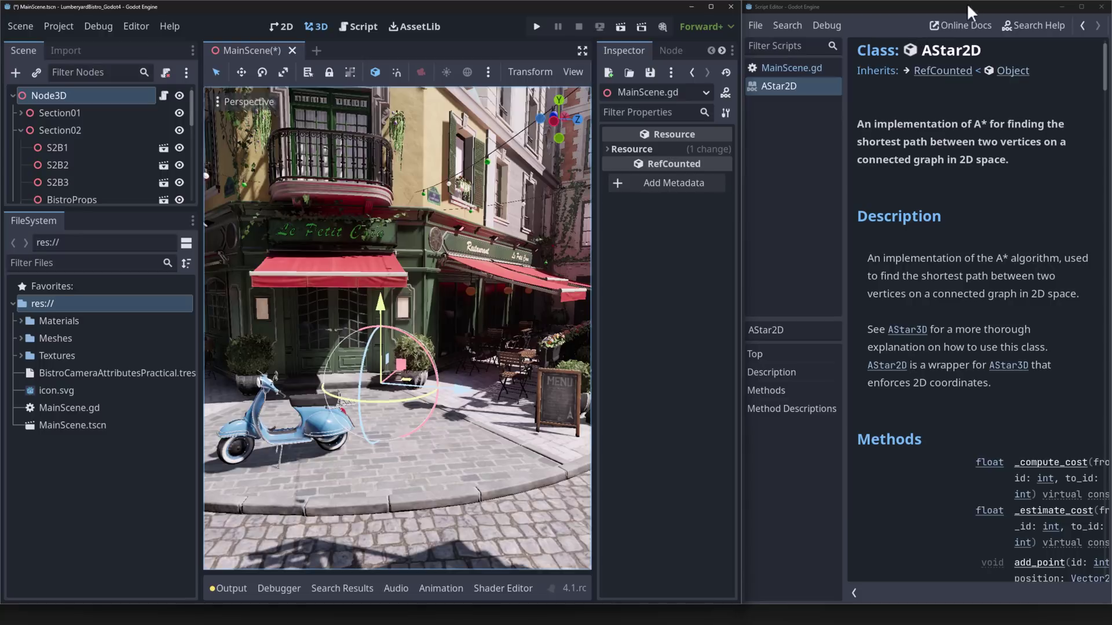
left_click(769, 66)
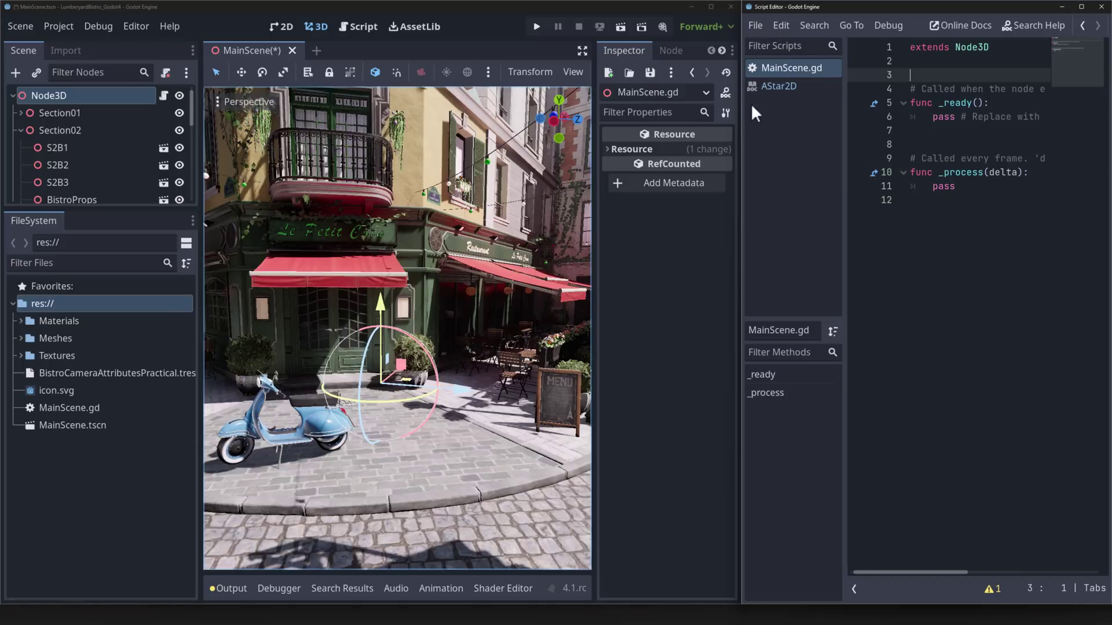
Maximise and then close the floating script editor, restoring it inside the maximised main editor.
double_click(867, 7)
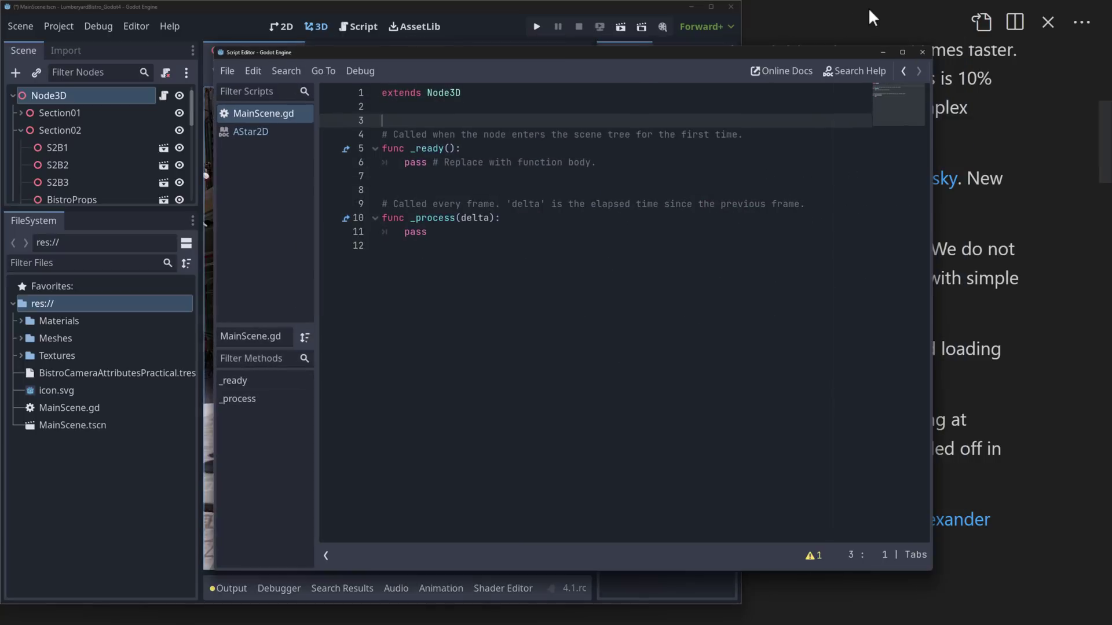
key("super+Up")
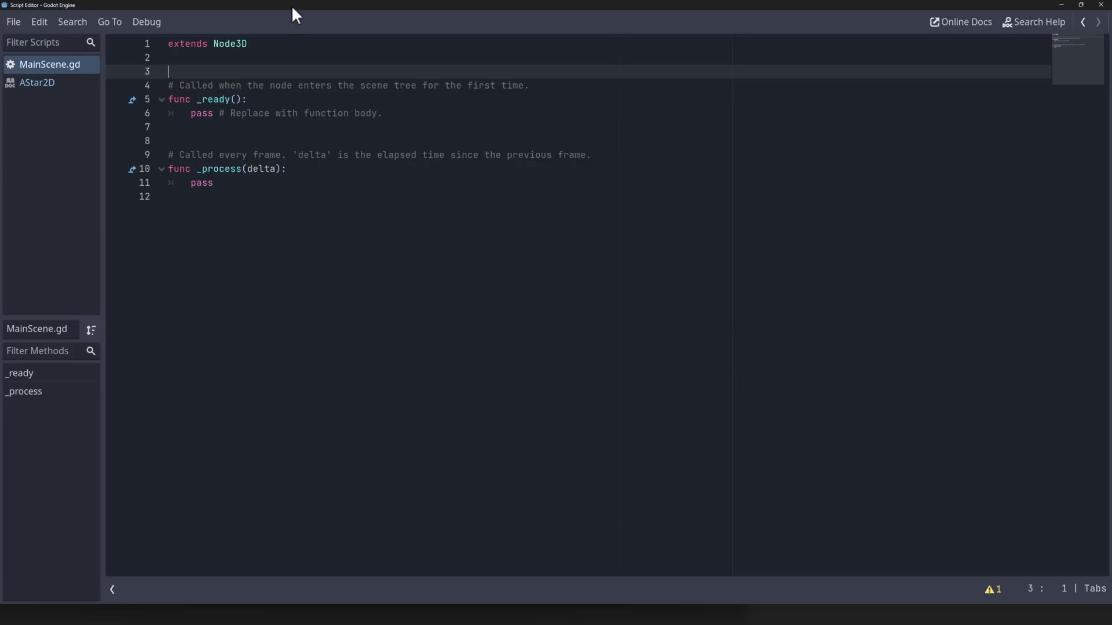
left_click_drag(137, 1, 408, 62)
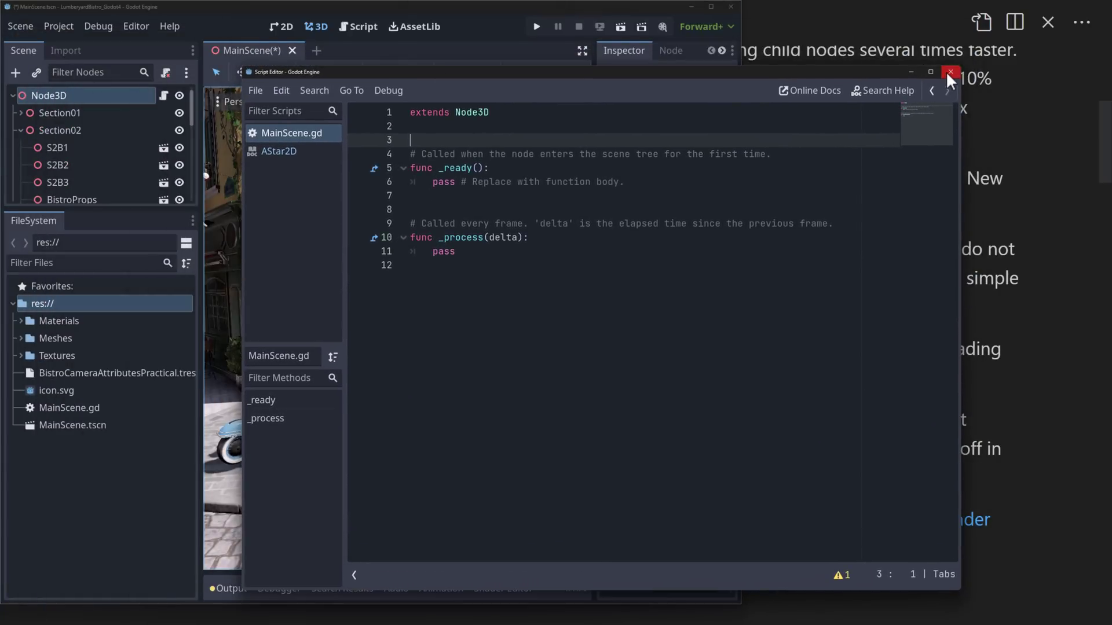
left_click(948, 71)
left_click(346, 27)
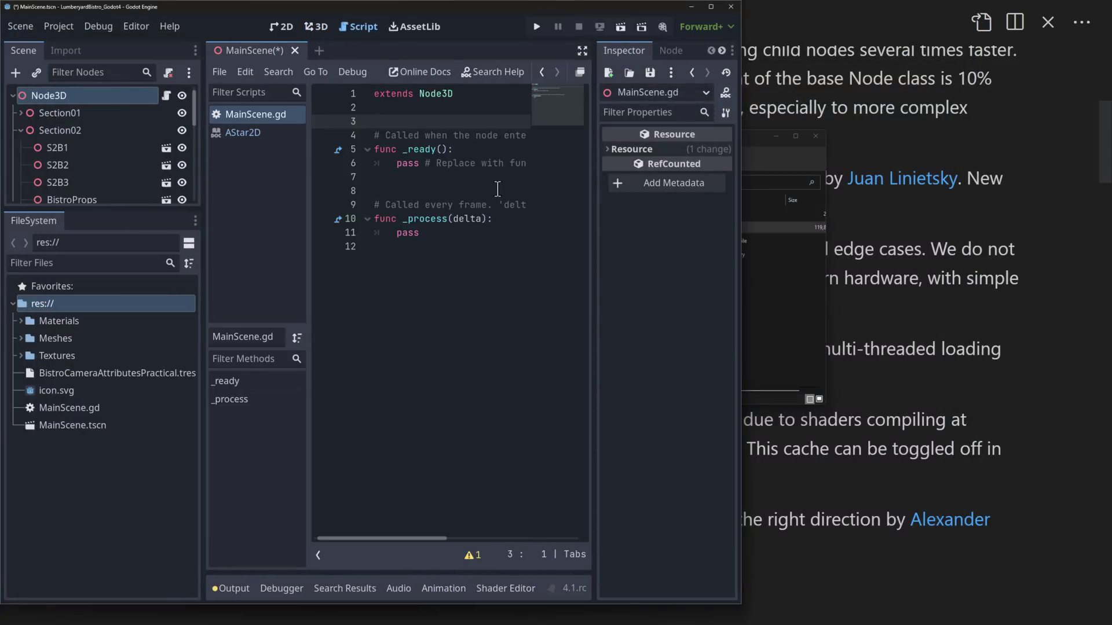
left_click(711, 7)
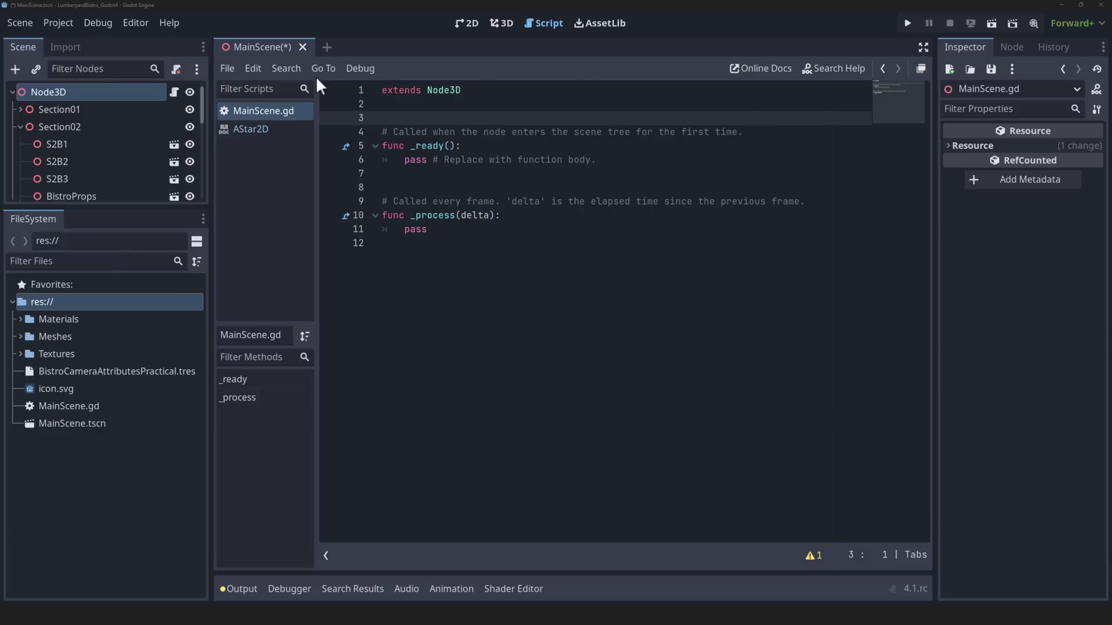
Select S2B3 and expand Process > Thread Group, leaving the Group at Inherit.
left_click(495, 22)
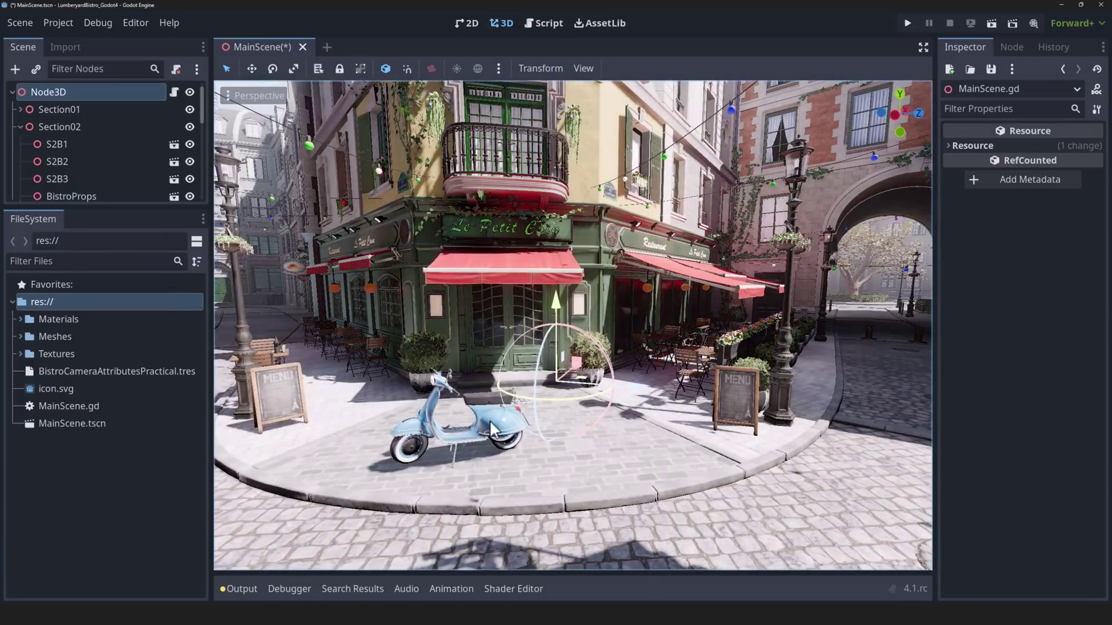
left_click(488, 420)
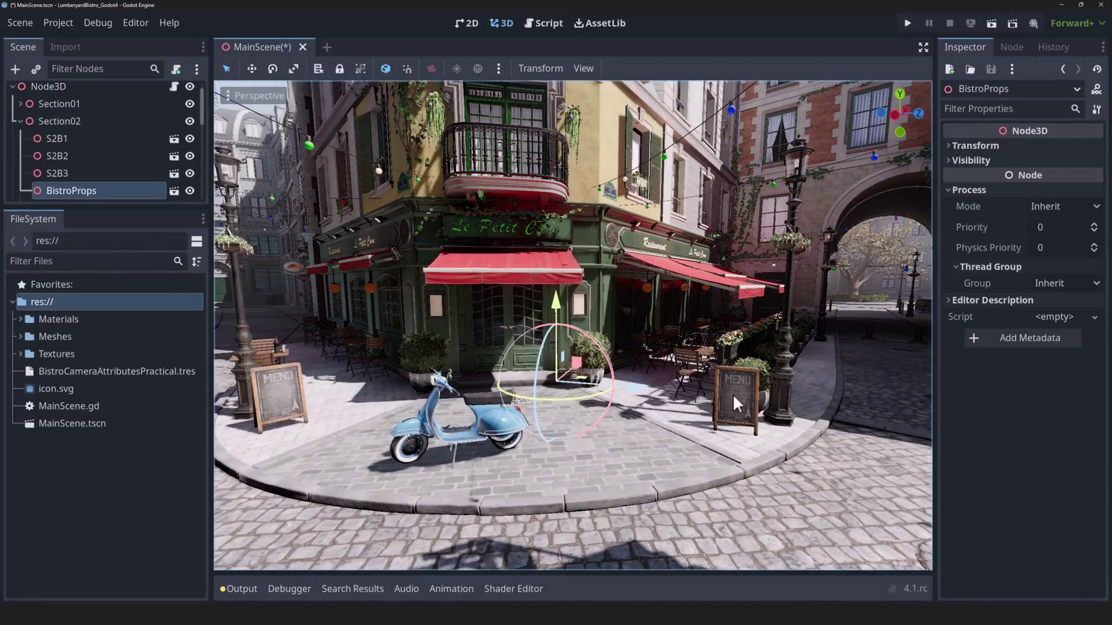
left_click(529, 208)
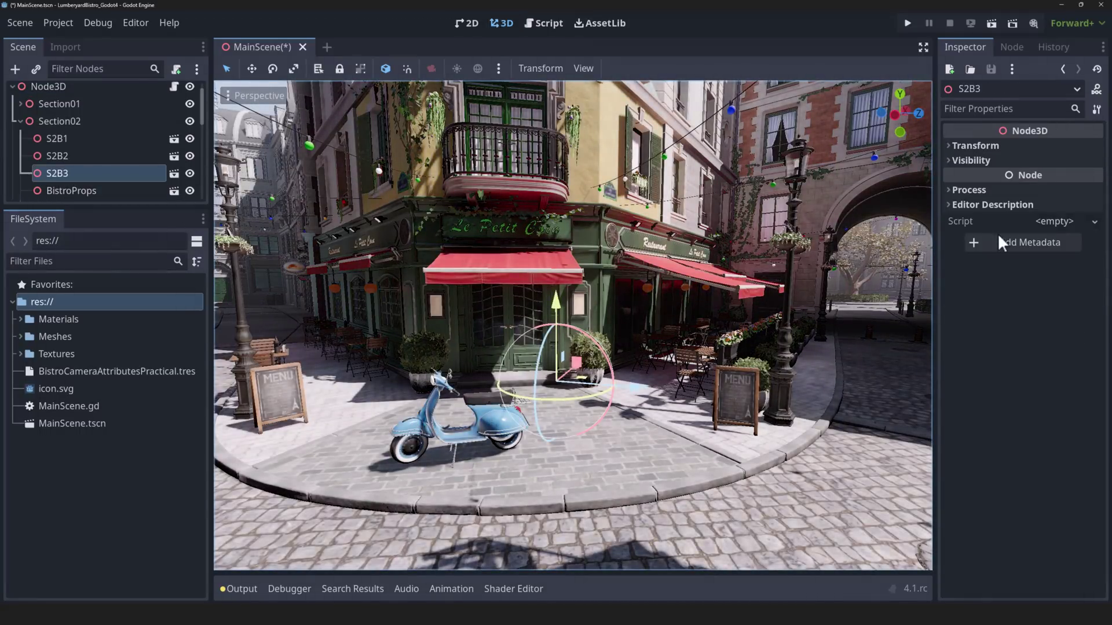
left_click(948, 191)
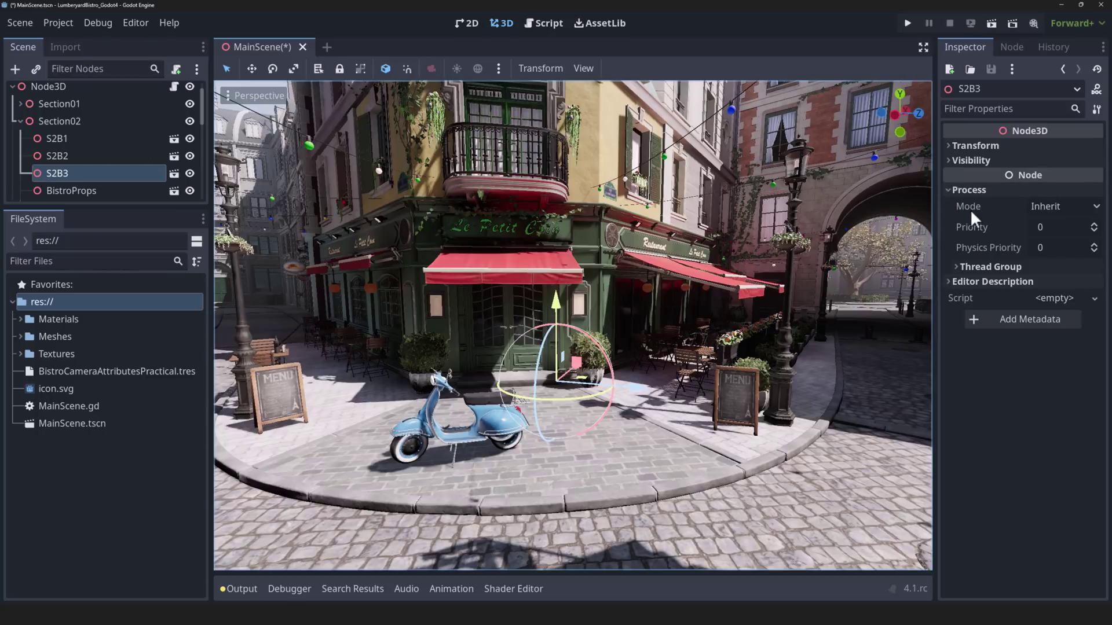
left_click(957, 267)
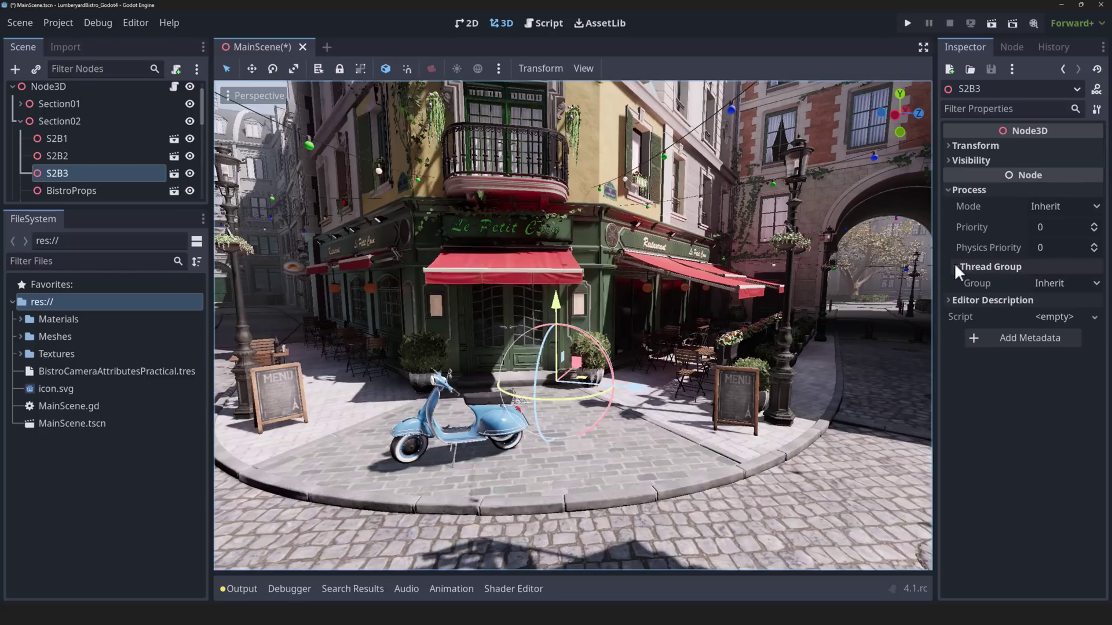
left_click(1096, 284)
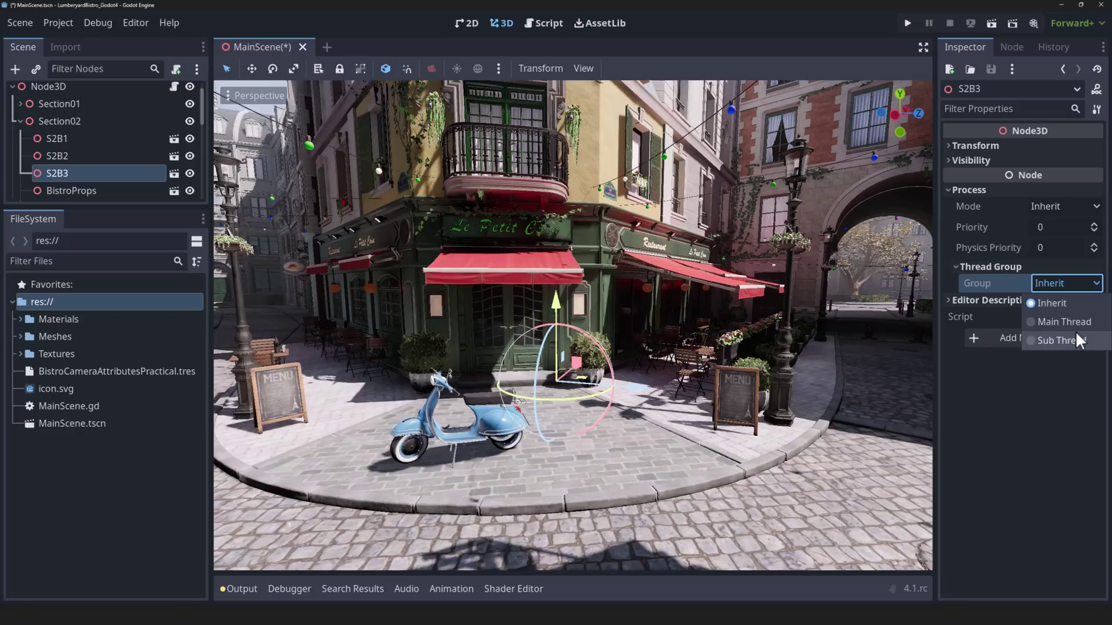
left_click(637, 332)
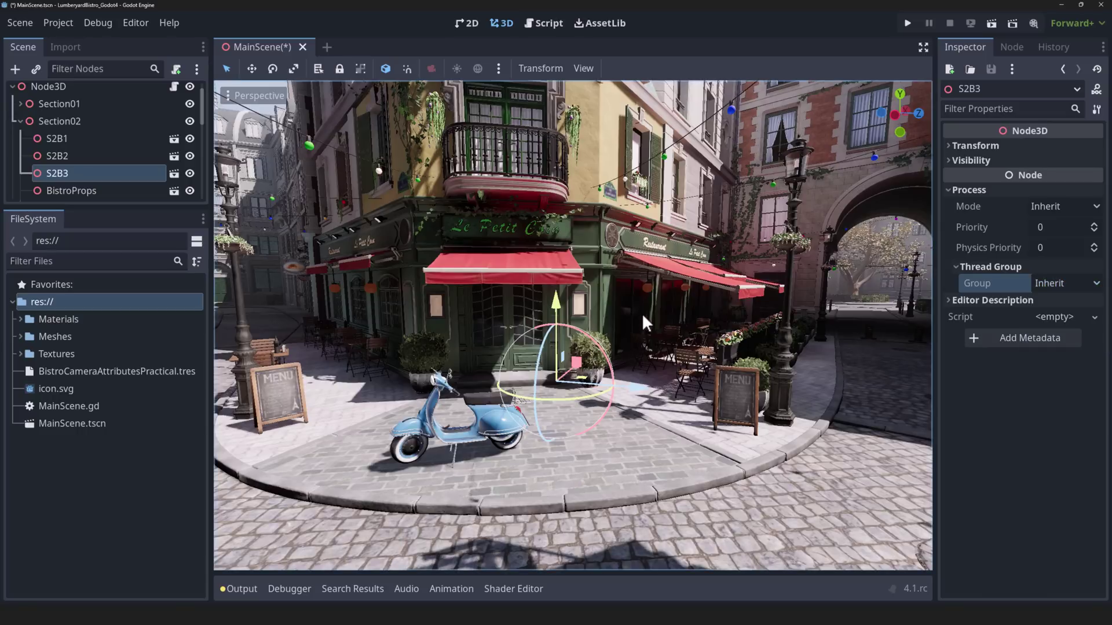
Fly the camera down the alley and back, rechecking the Thread Group choices and keeping Inherit.
right_click_drag(625, 301, 749, 306)
key("w")
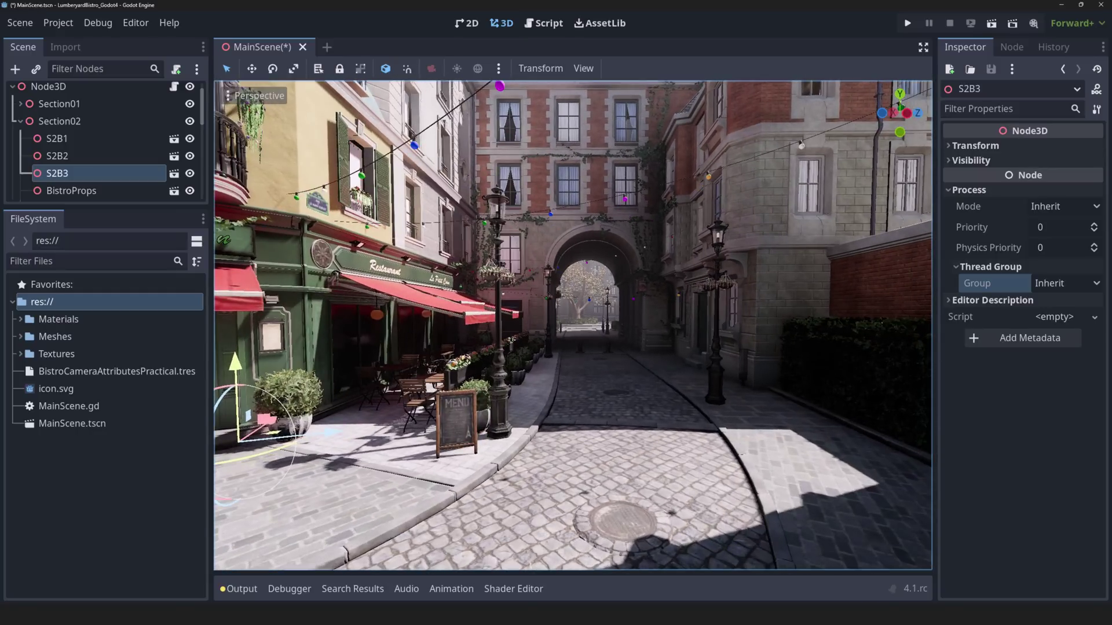
key("s")
right_click_drag(748, 305, 747, 347)
left_click(1096, 284)
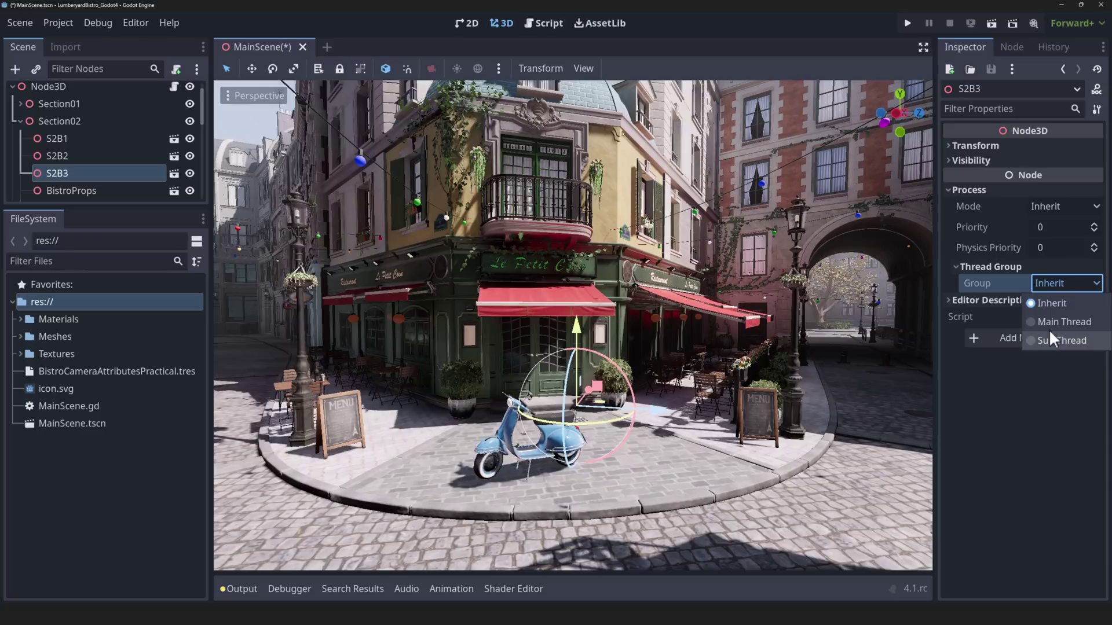
left_click(534, 343)
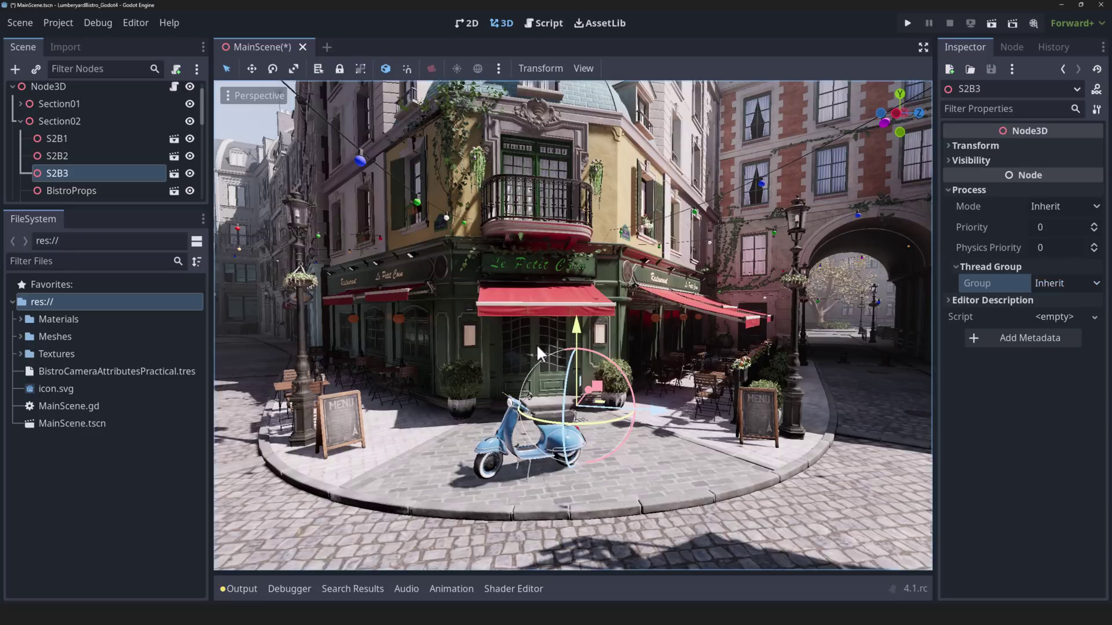
Reposition the red particle emitter along Y in the alley and collapse Draw Passes.
right_click_drag(551, 345, 293, 288)
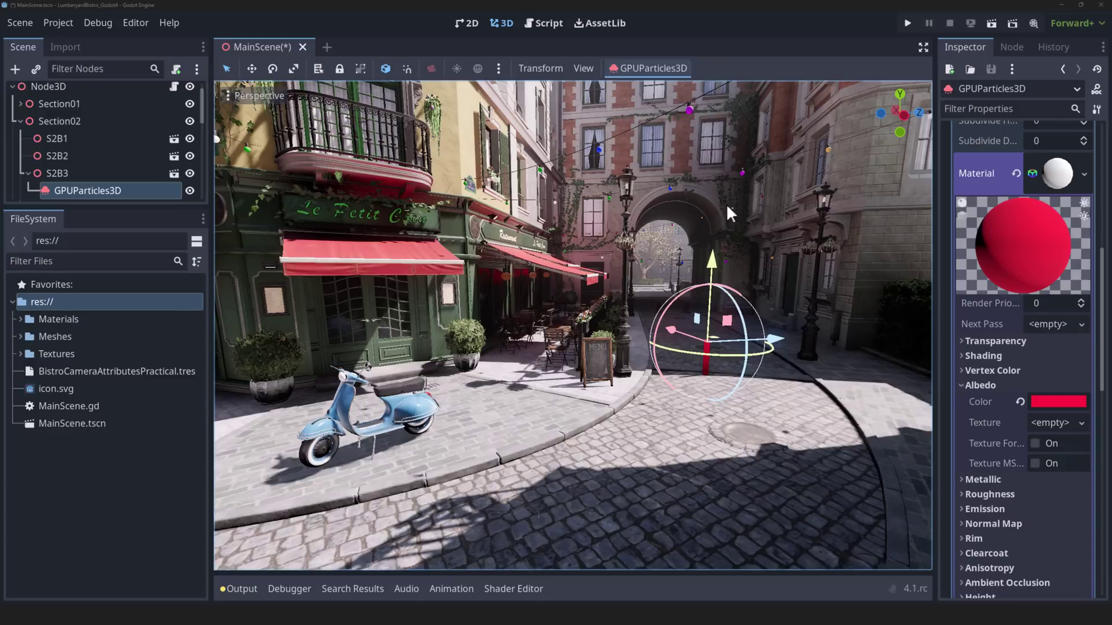
left_click_drag(714, 269, 714, 151)
right_click_drag(714, 151, 755, 152)
key("w")
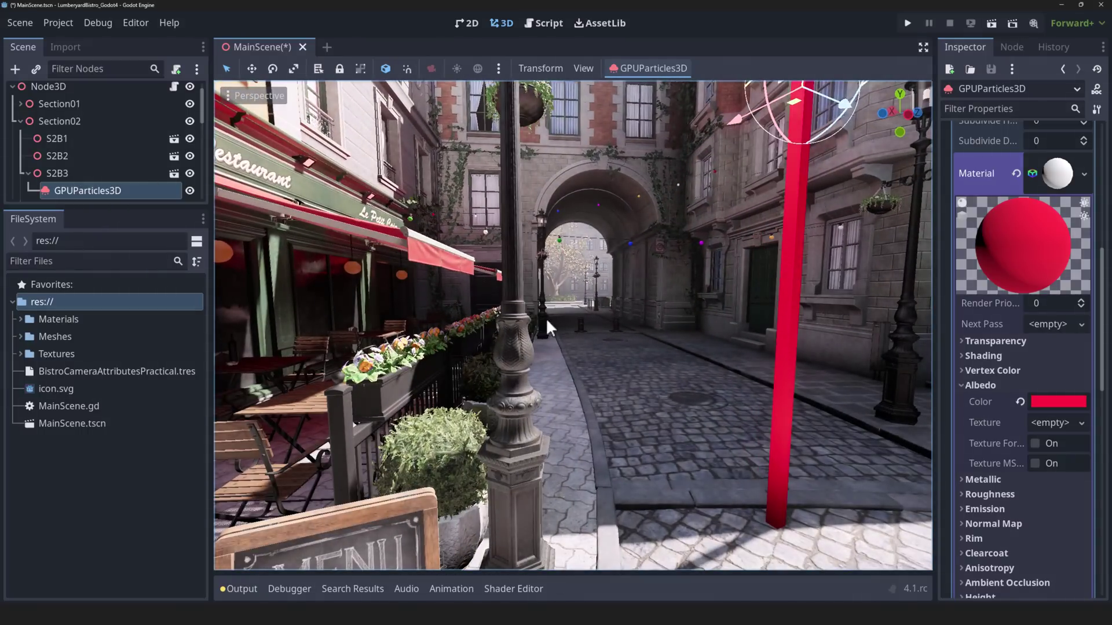
key("s")
right_click_drag(578, 358, 653, 132)
left_click_drag(618, 113, 633, 159)
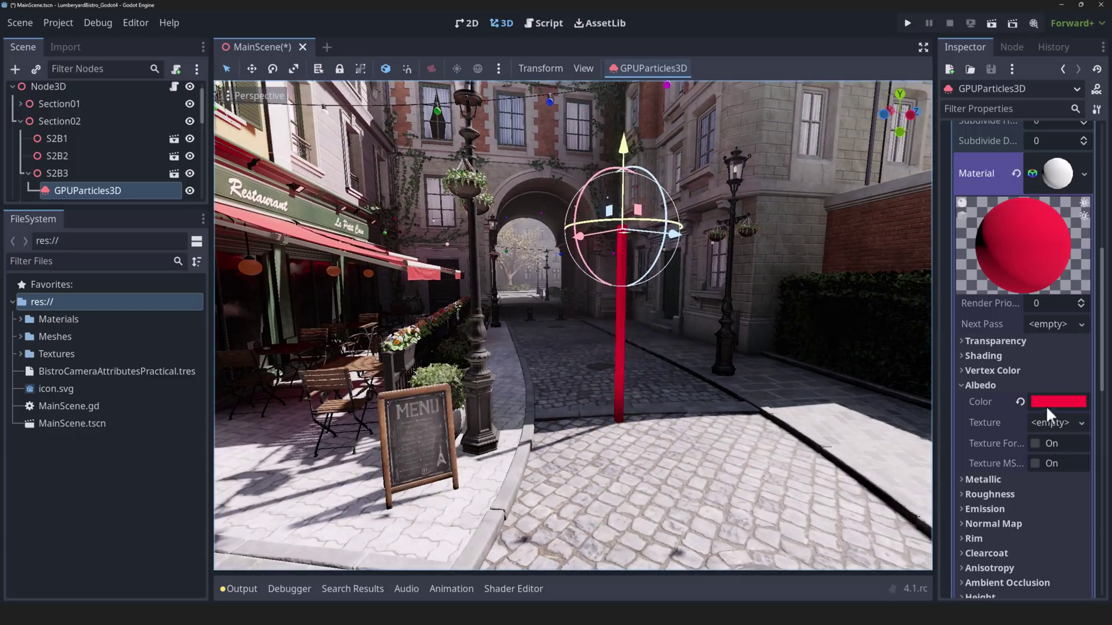
scroll(1068, 298, "up", 10)
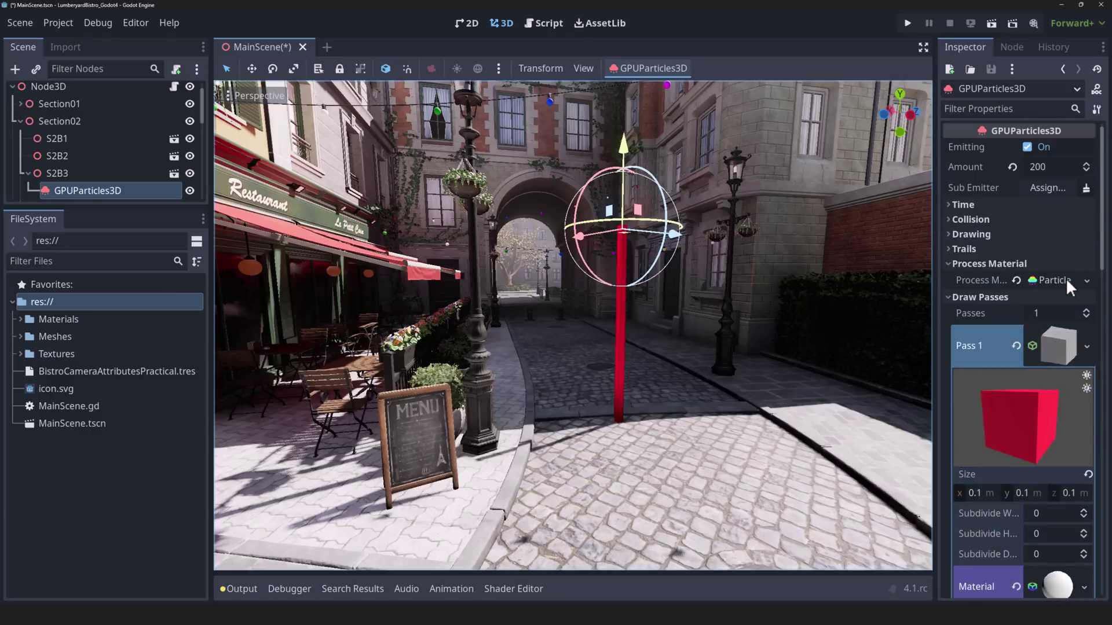
left_click(945, 297)
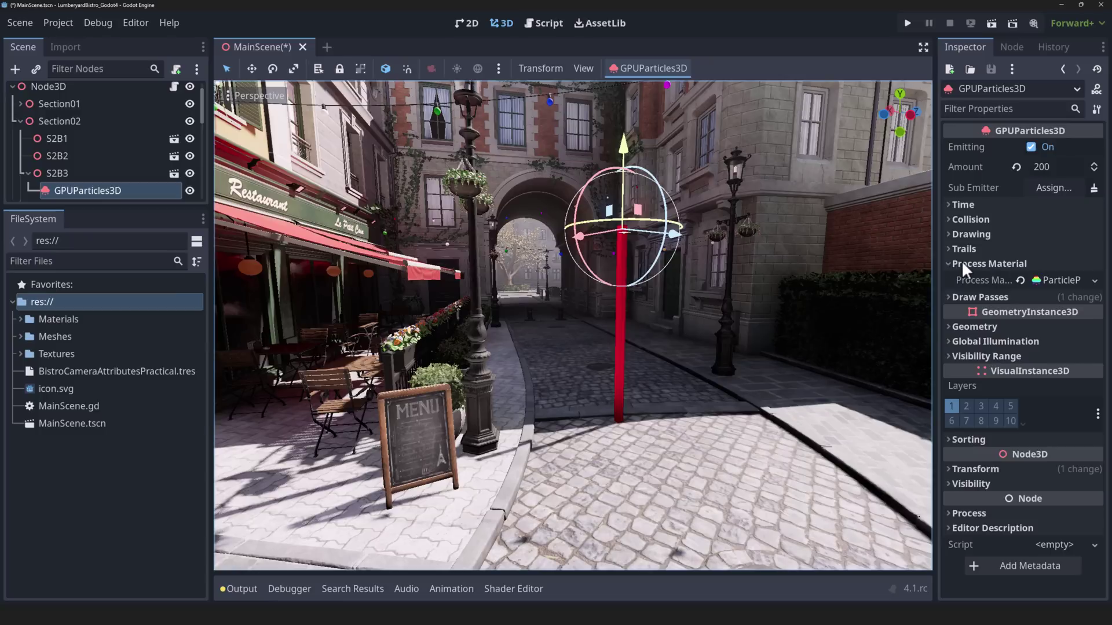
Expand the particle process material's Turbulence section and enable turbulence.
left_click(1057, 280)
scroll(993, 399, "down", 2)
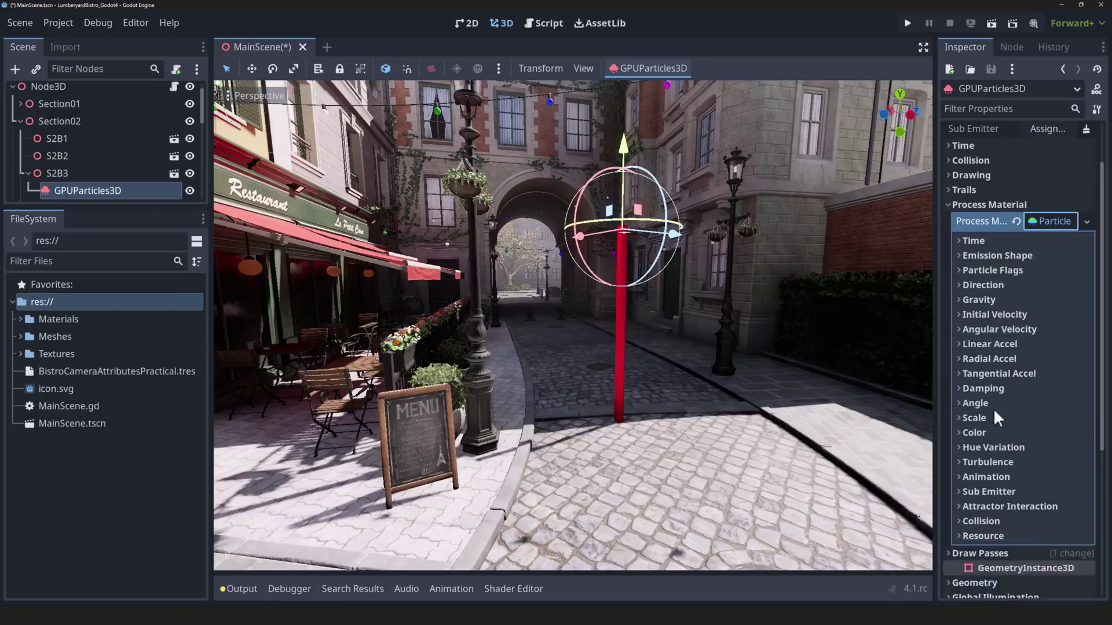
left_click(958, 462)
scroll(999, 457, "down", 2)
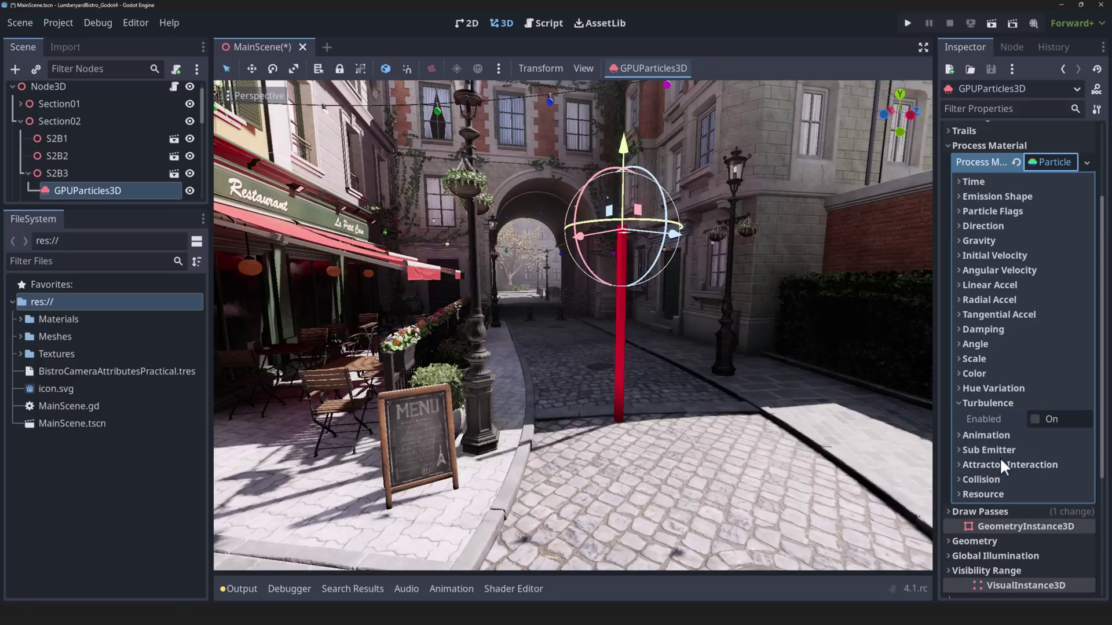
left_click(1033, 419)
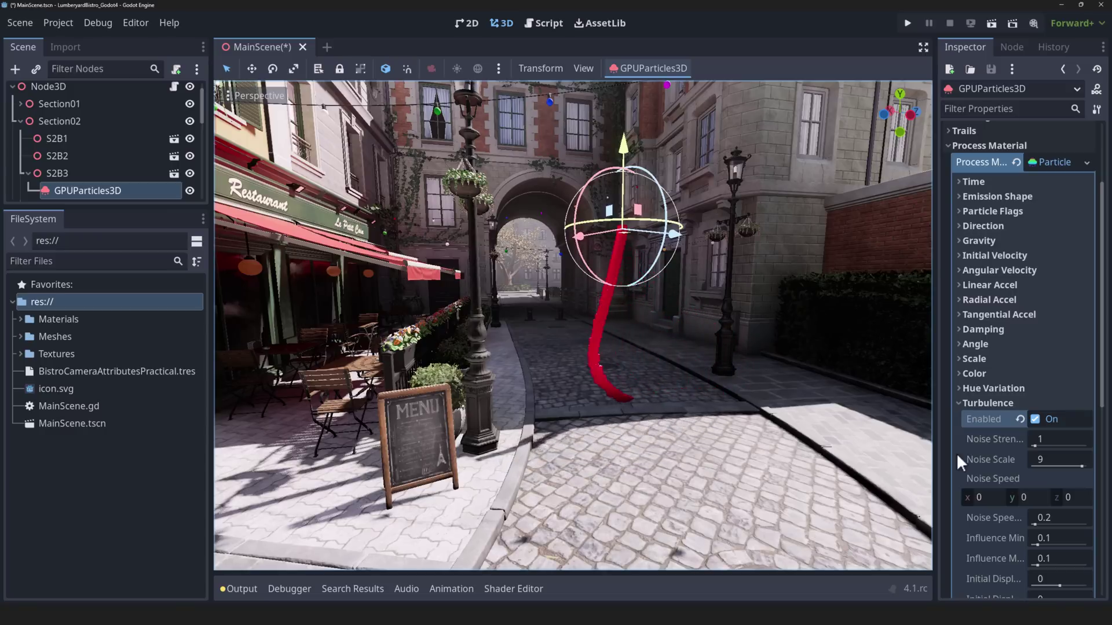
Set noise scale 4.91, noise speed random 0.96, displacement -33.8 to 33.1, widen the Inspector, then disable turbulence.
scroll(1006, 478, "down", 2)
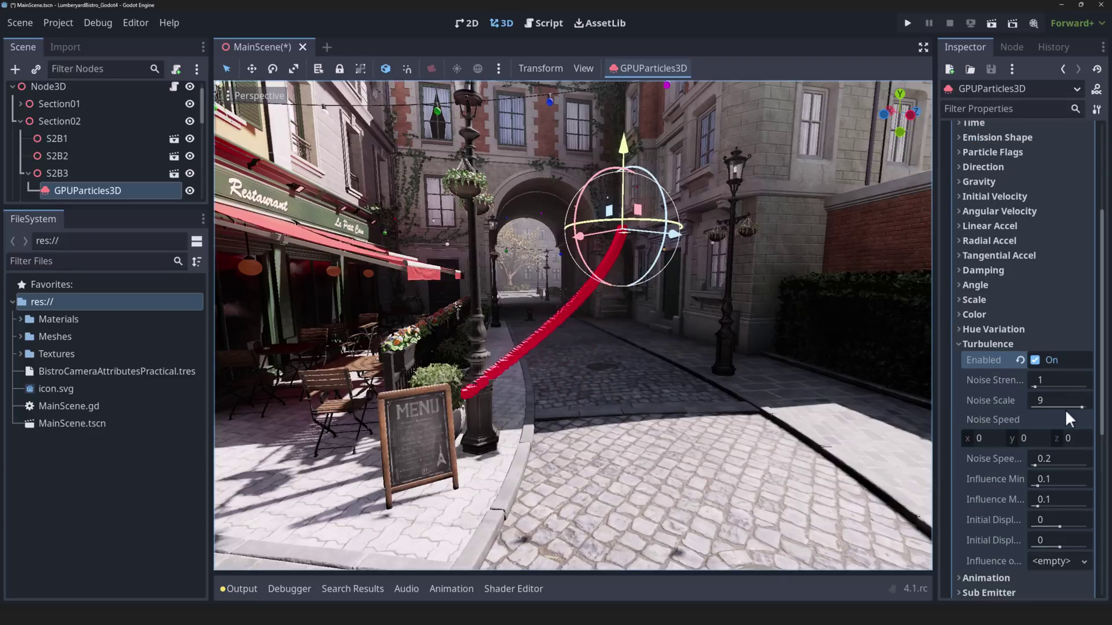
left_click_drag(1080, 407, 1058, 405)
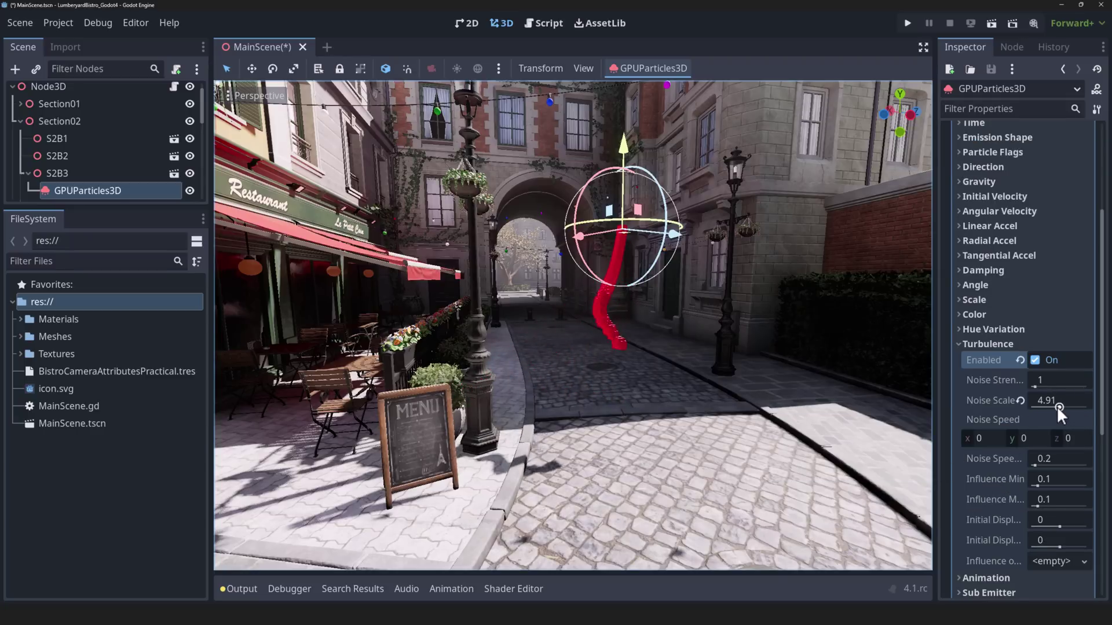
left_click_drag(1031, 463, 1047, 463)
left_click_drag(1057, 525, 1068, 524)
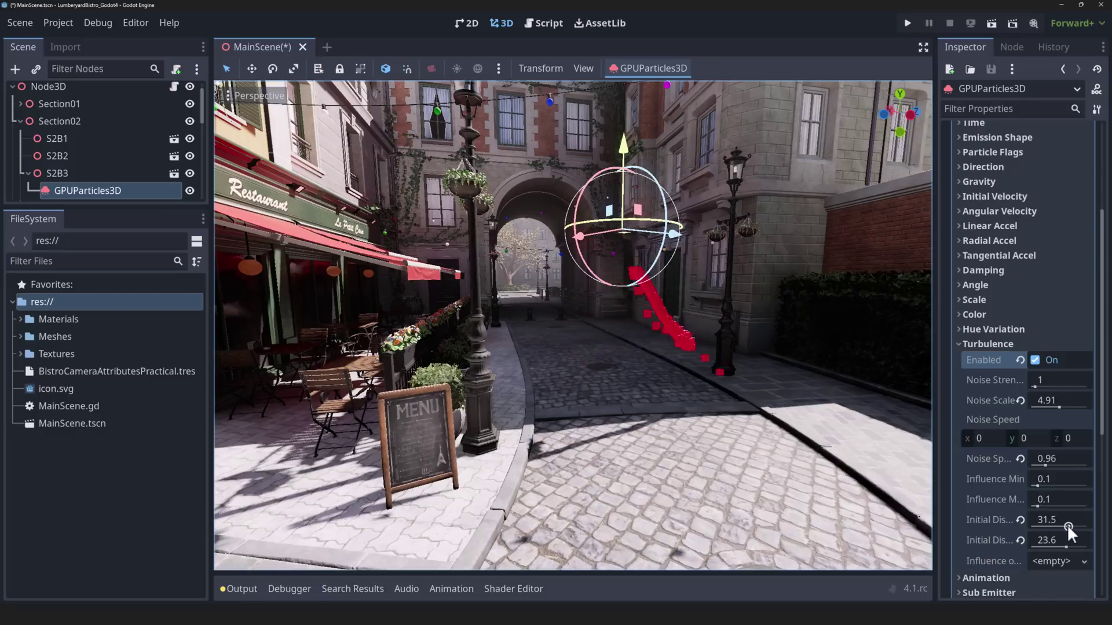
left_click_drag(936, 482, 782, 481)
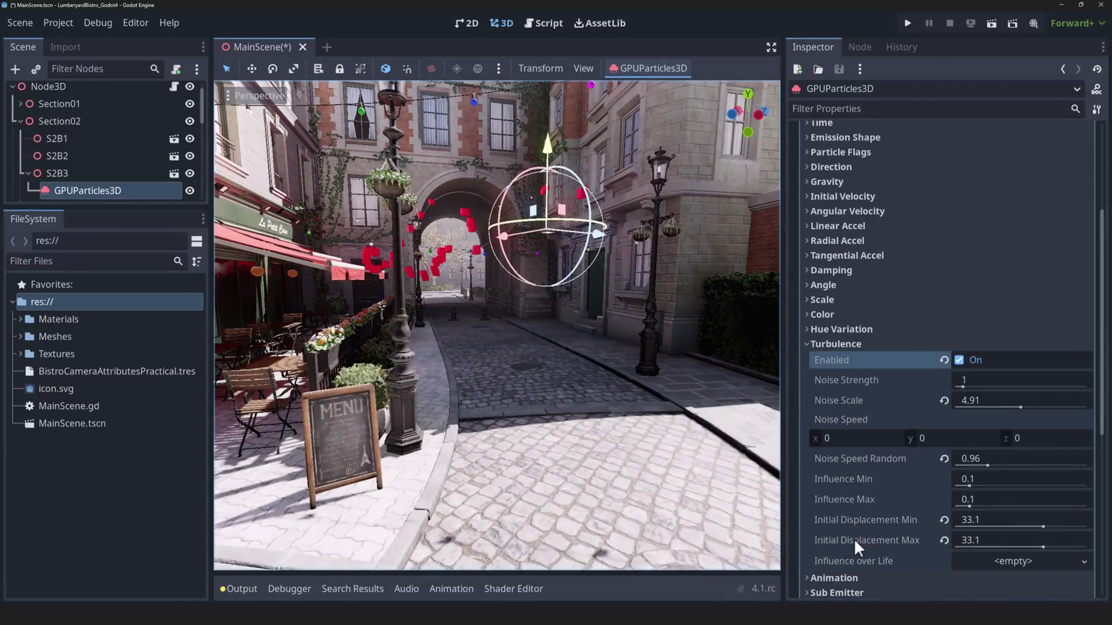
left_click_drag(1041, 524, 1012, 544)
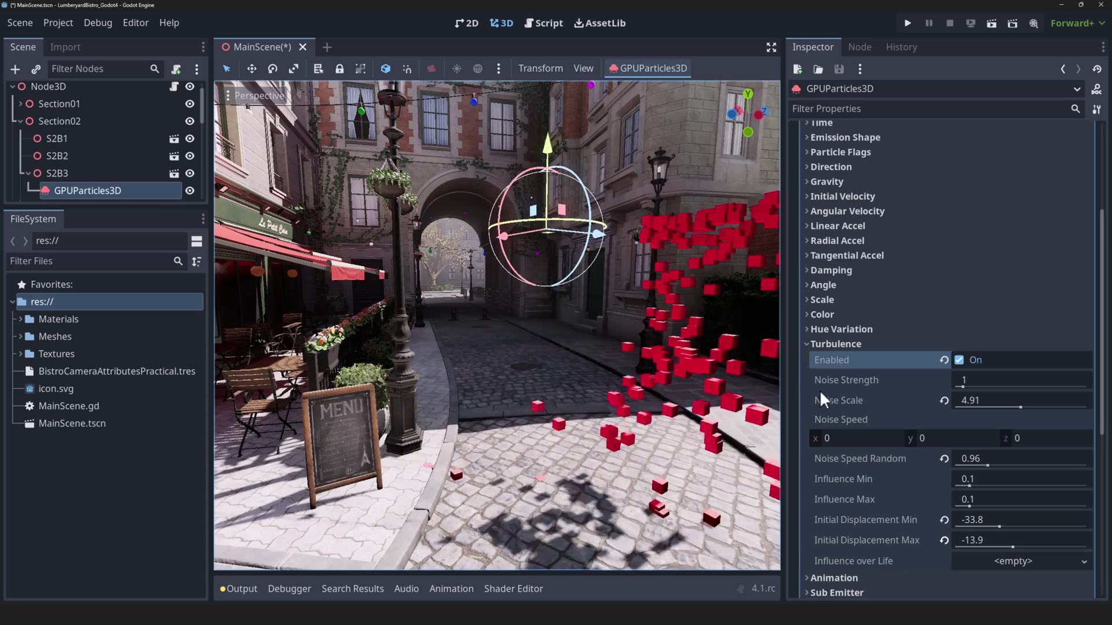
left_click(958, 360)
Collapse Turbulence and add a GPUParticlesAttractorVectorField3D child under S2B3.
left_click(810, 342)
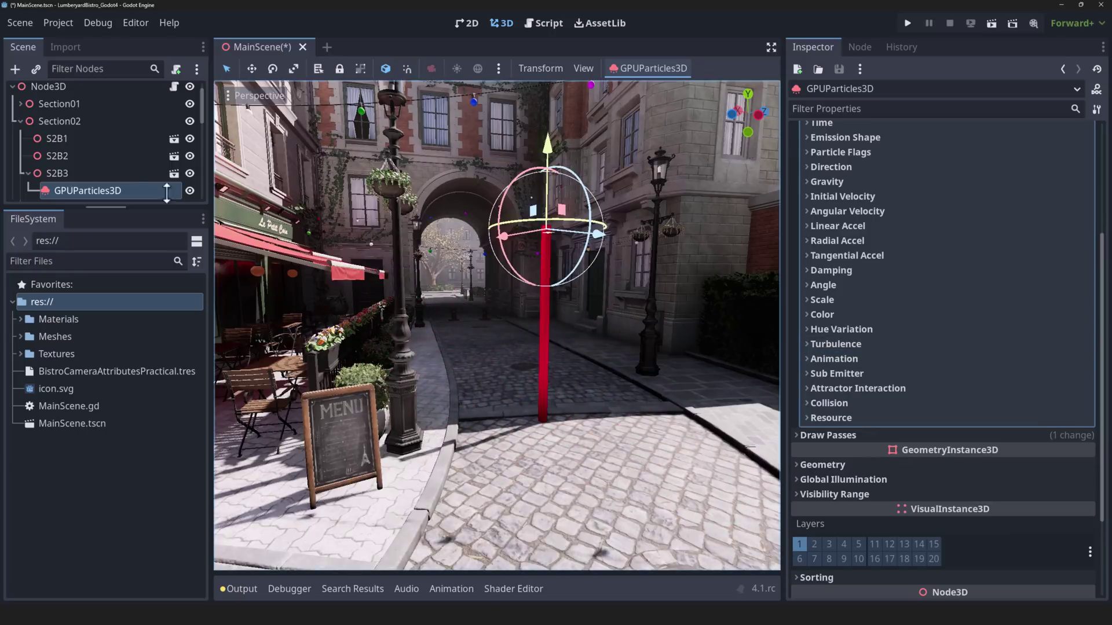
left_click(60, 178)
left_click(15, 68)
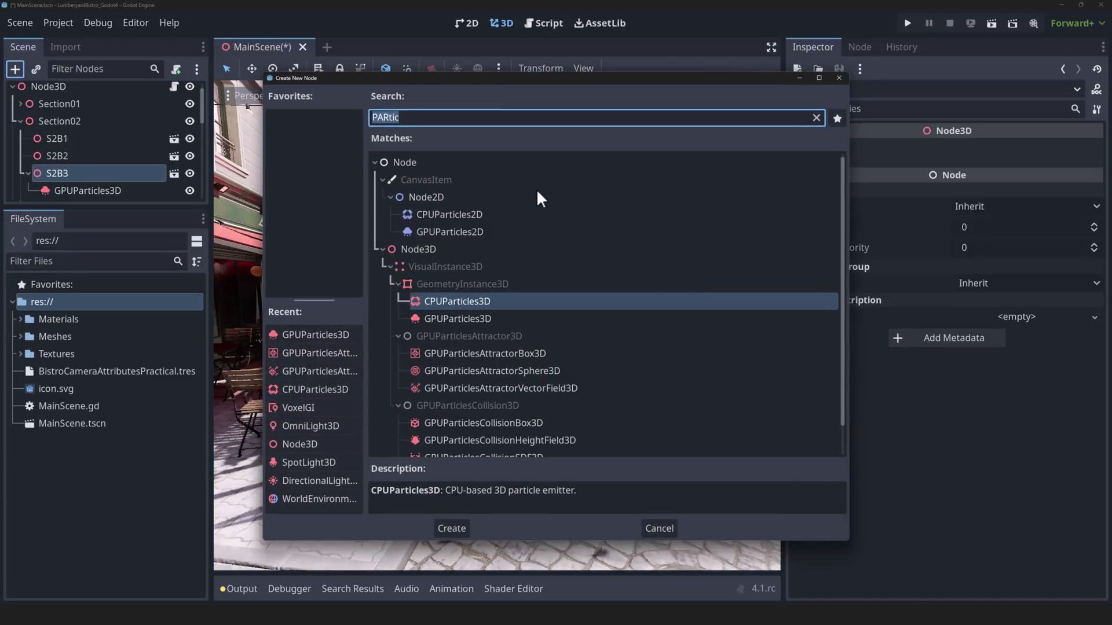
double_click(516, 387)
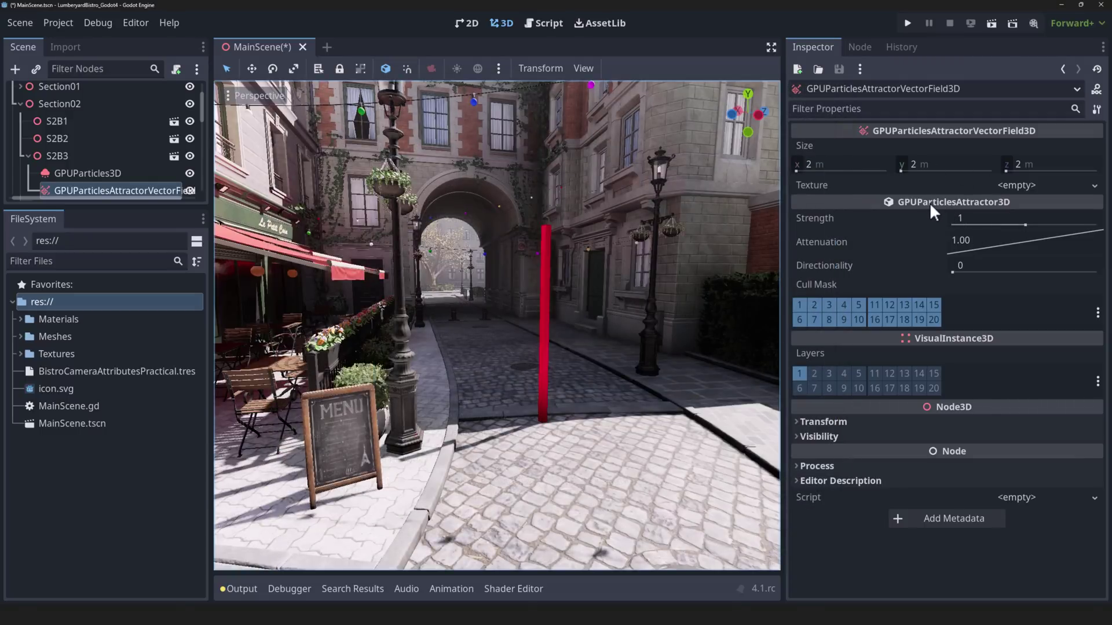
Move the attractor onto the street around the red particle column.
right_click_drag(533, 369, 534, 369)
left_click_drag(290, 381, 606, 374)
right_click_drag(607, 373, 607, 374)
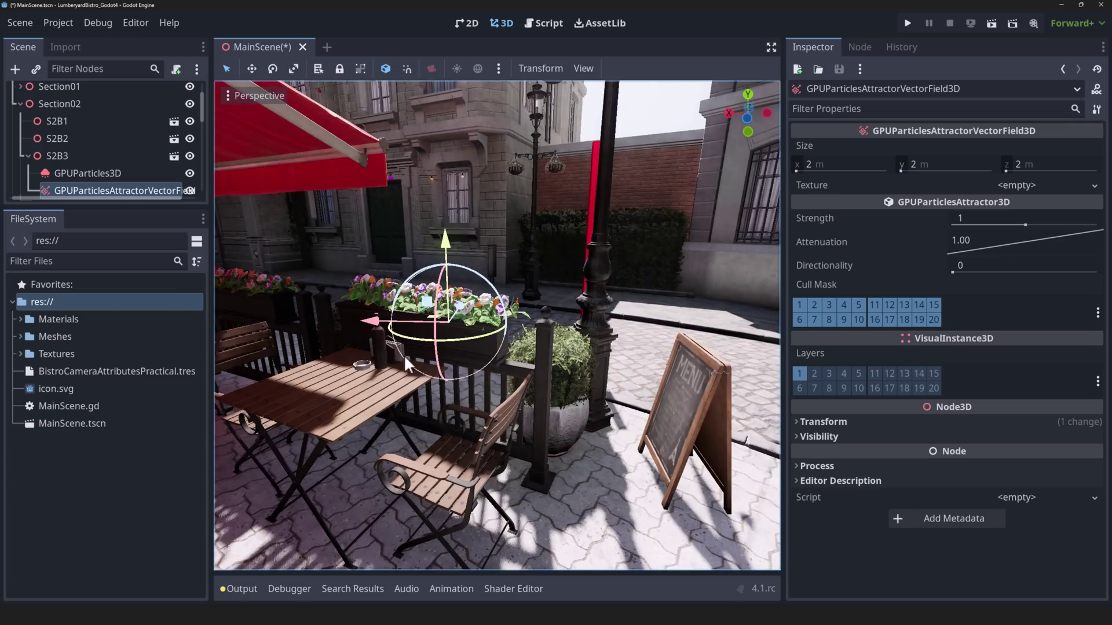
right_click_drag(537, 342, 536, 342)
left_click_drag(624, 343, 523, 301)
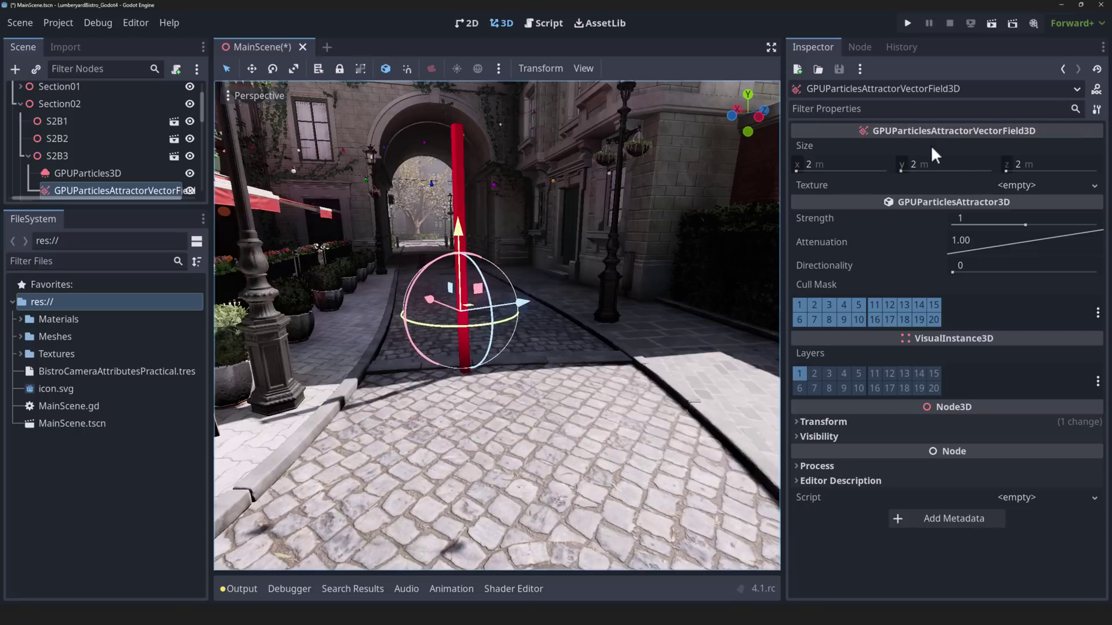
Give the attractor a new NoiseTexture3D that uses a new FastNoiseLite noise.
left_click(1092, 185)
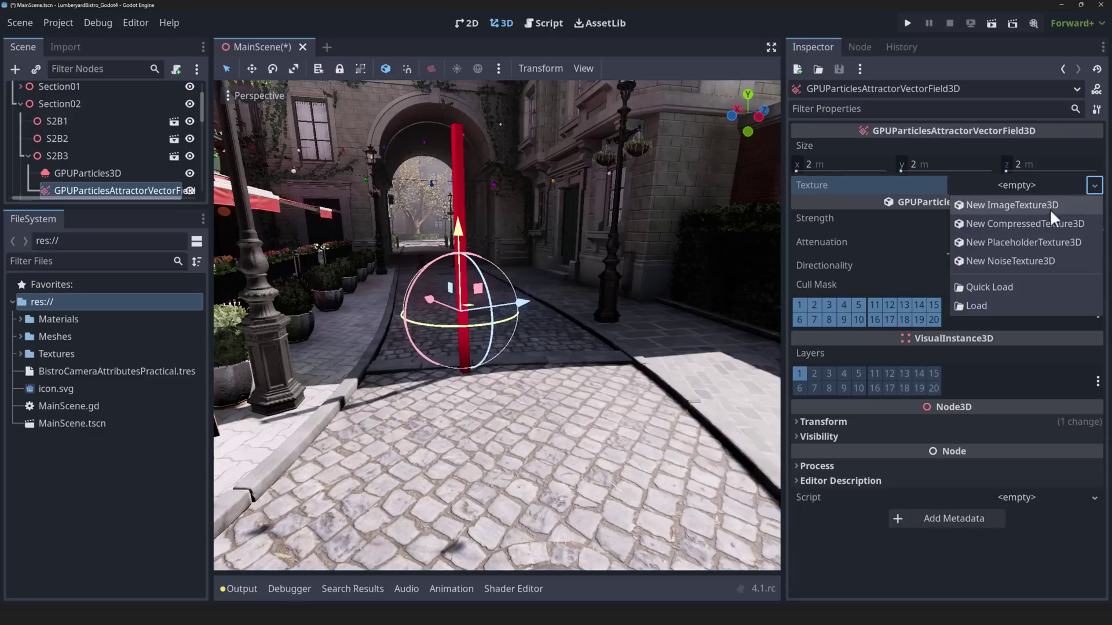
left_click(1025, 258)
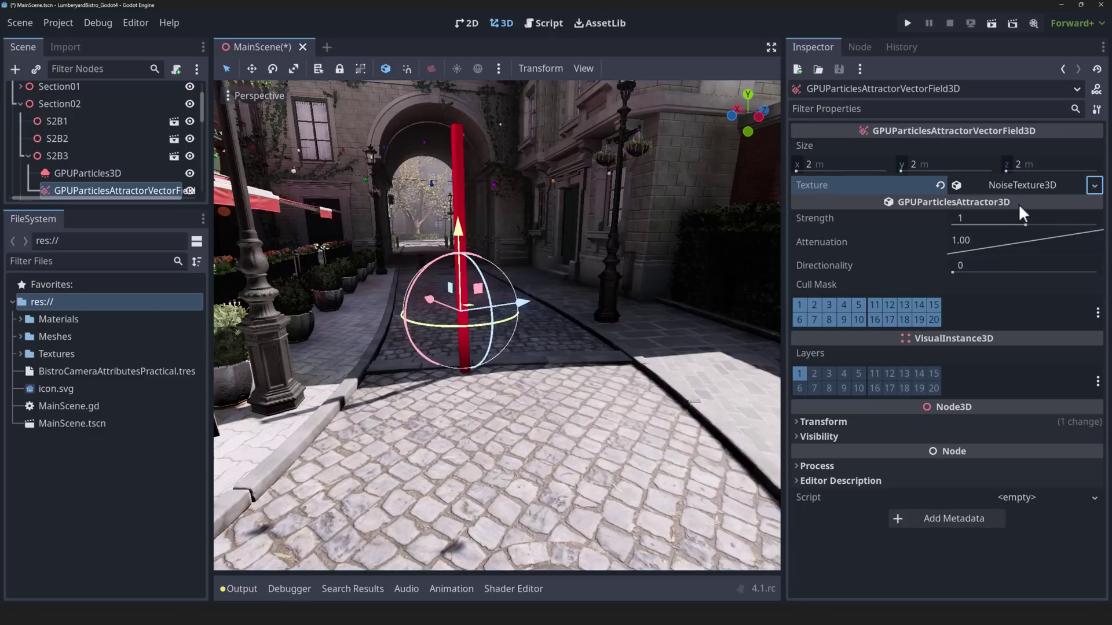
left_click(1027, 184)
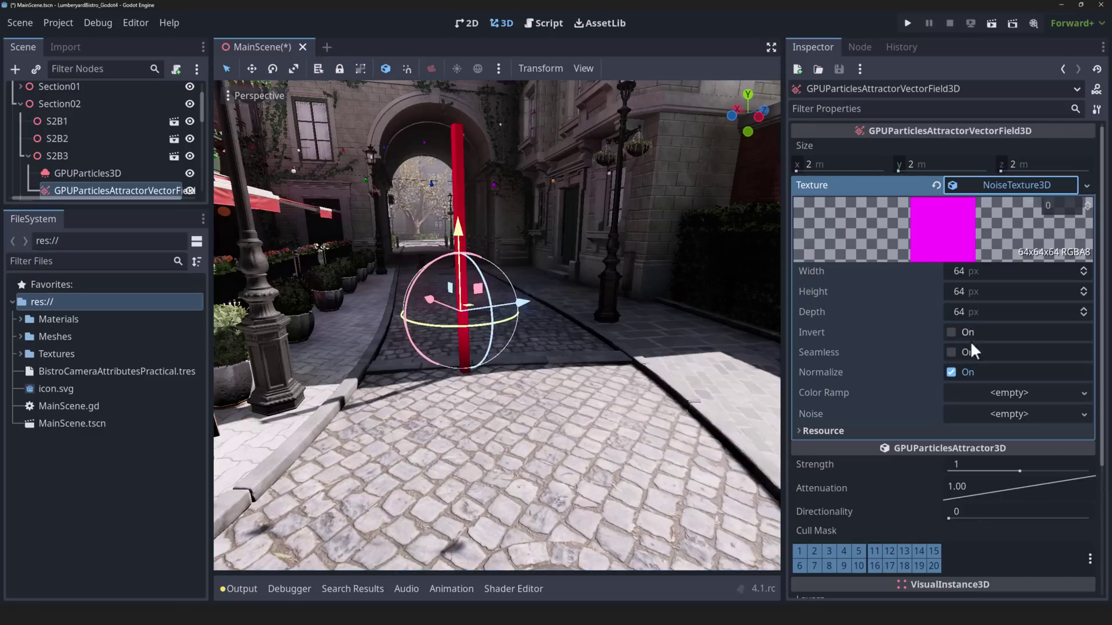
left_click(1085, 413)
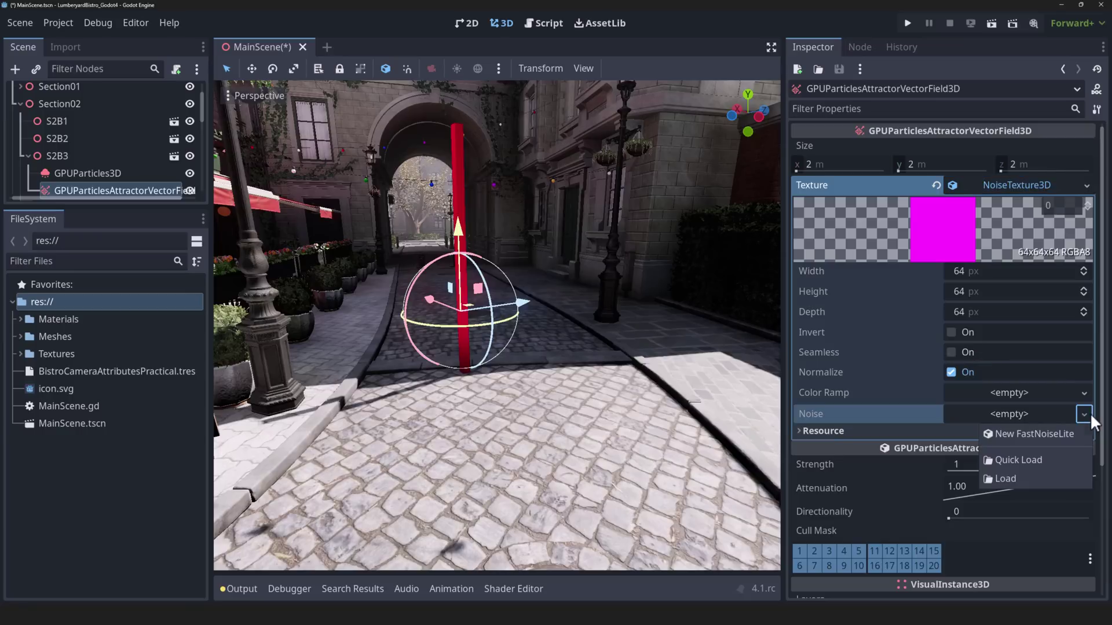
left_click(1042, 431)
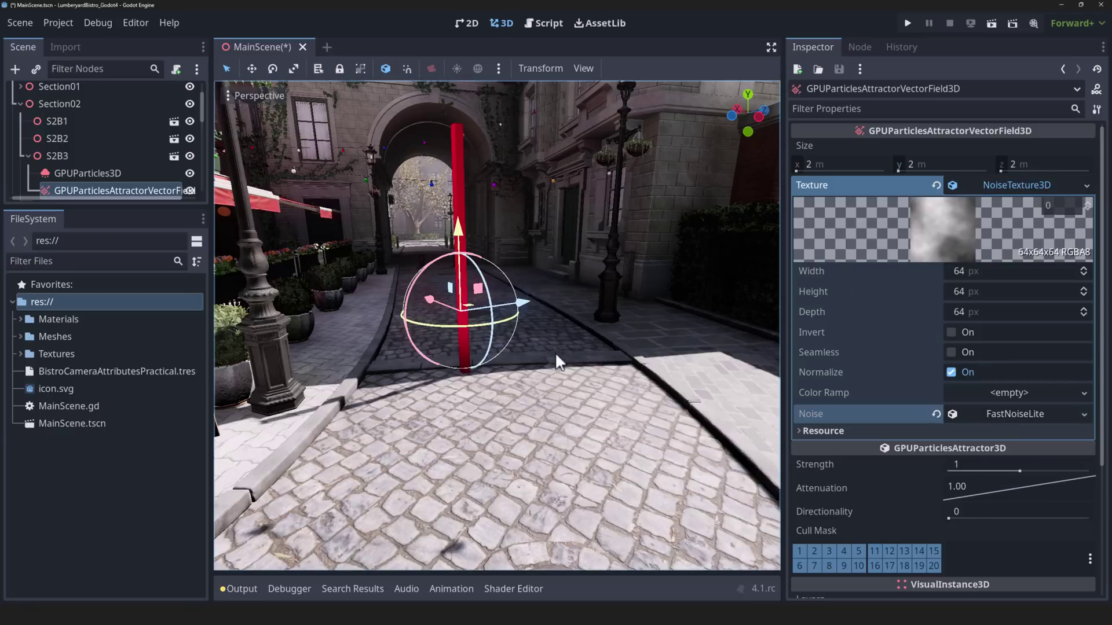
Set attractor strength to -20.99 and directionality to 0.25, and invert the noise texture.
mouse_move(530, 346)
right_mouse_down()
mouse_move(503, 348)
mouse_move(521, 345)
right_mouse_up()
right_click_drag(406, 284, 413, 284)
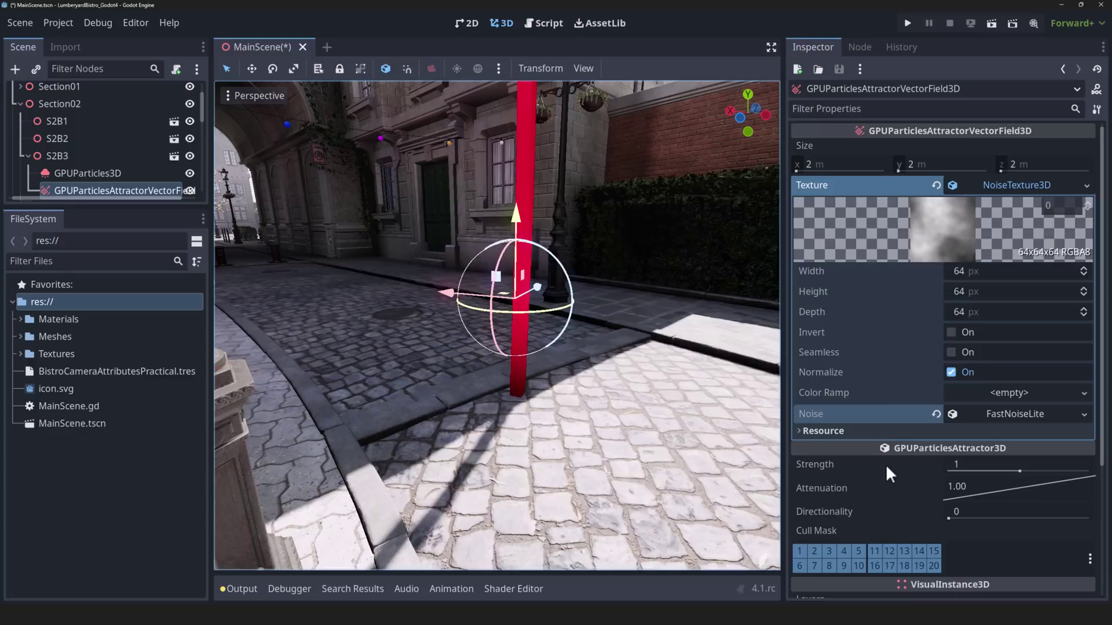
mouse_move(1020, 470)
left_mouse_down()
mouse_move(995, 470)
mouse_move(1047, 471)
mouse_move(1008, 474)
left_mouse_up()
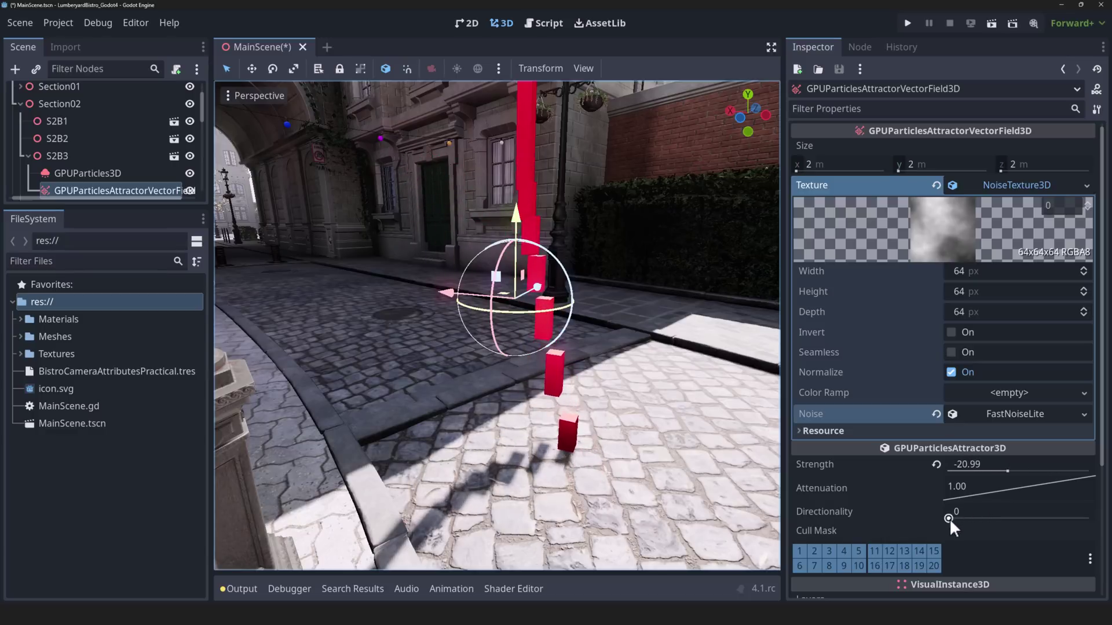
left_click_drag(949, 519, 983, 517)
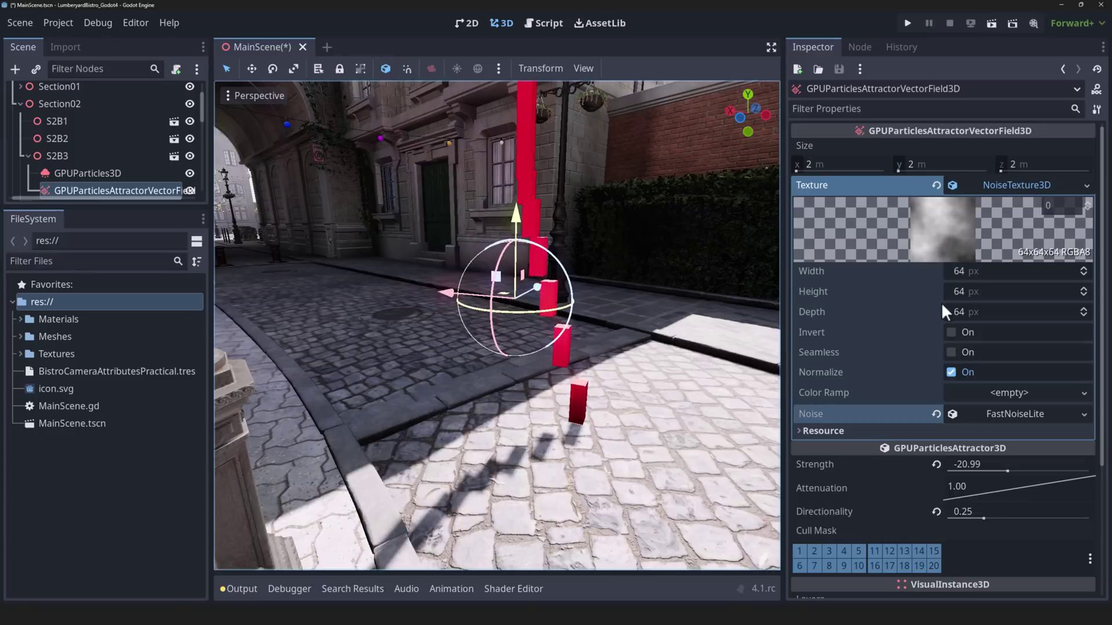
left_click(950, 333)
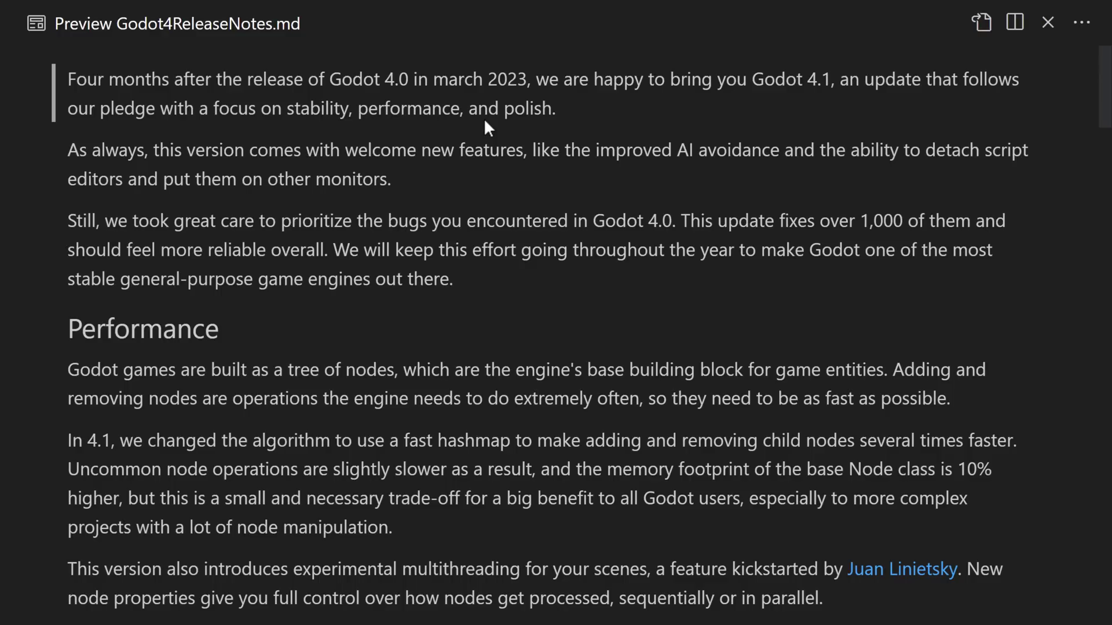
Scroll the Godot4ReleaseNotes.md preview to the Performance section and highlight the faster hashmap paragraph.
scroll(504, 98, "down", 1)
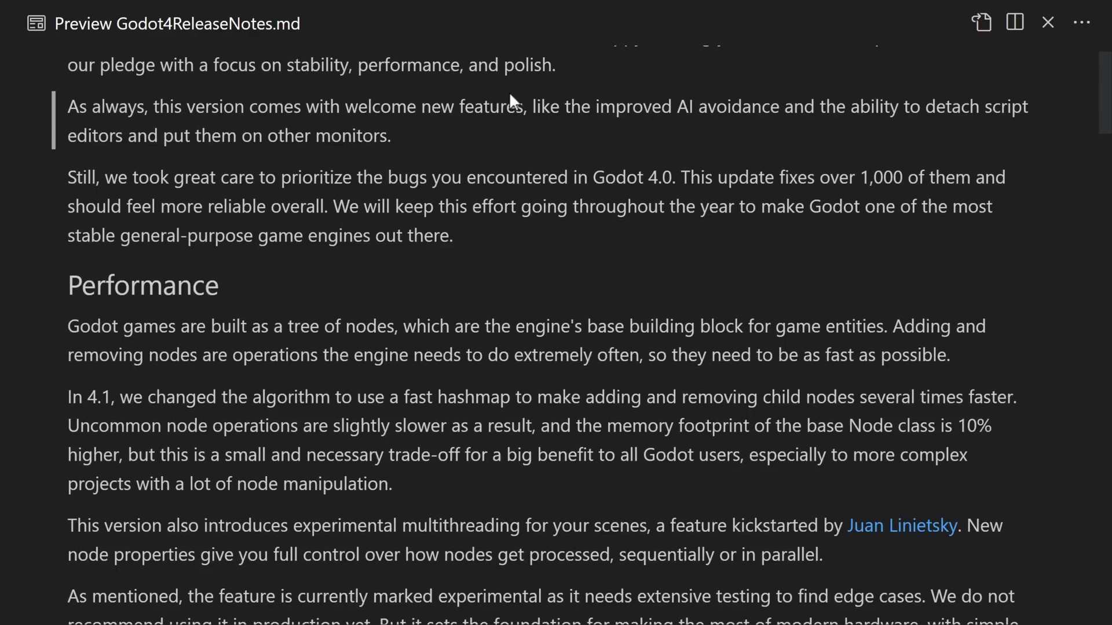
scroll(540, 113, "down", 4)
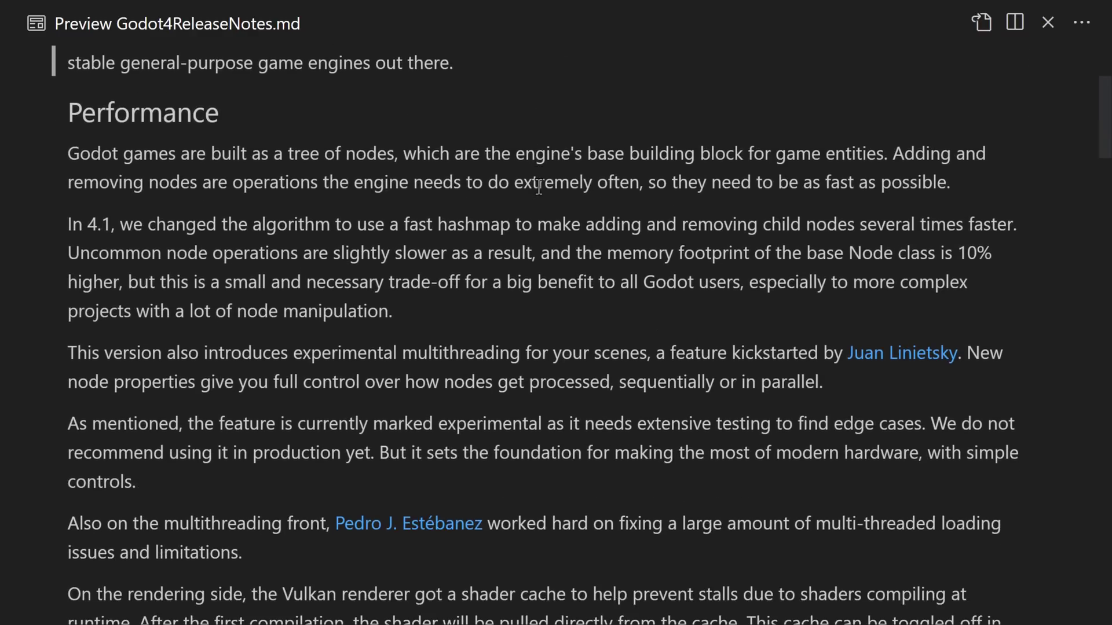
scroll(364, 169, "down", 1)
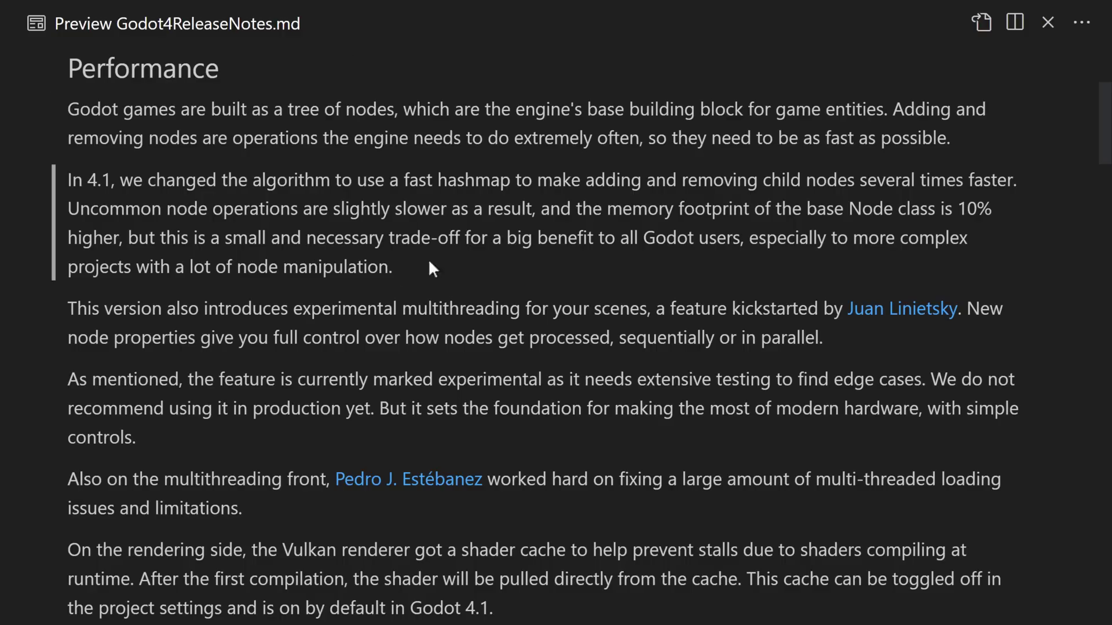
left_click_drag(430, 263, 72, 172)
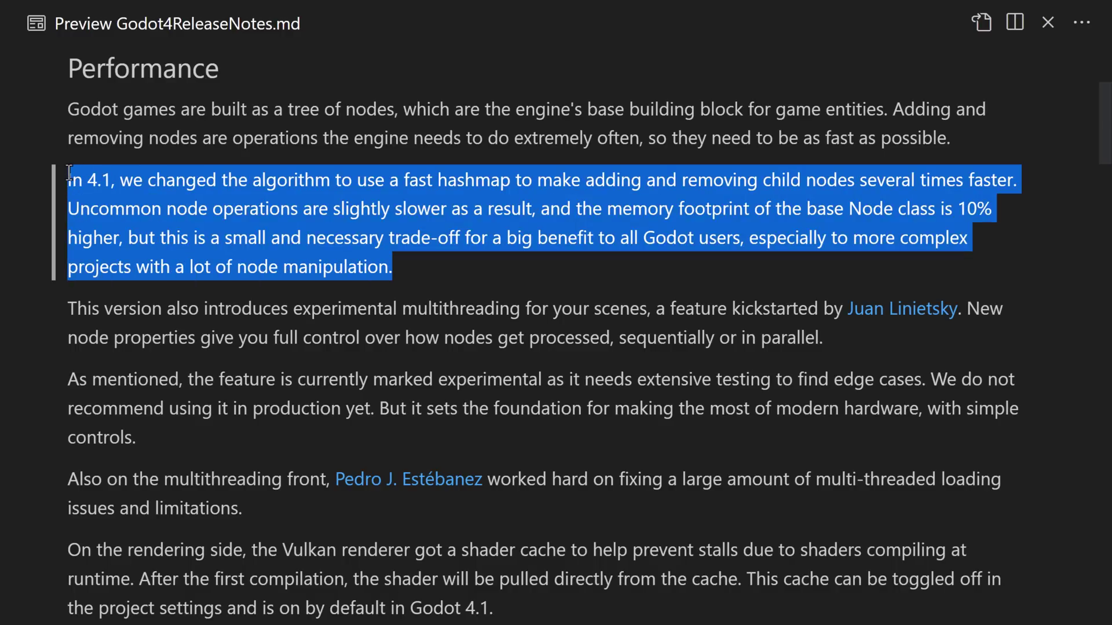
left_click(209, 148)
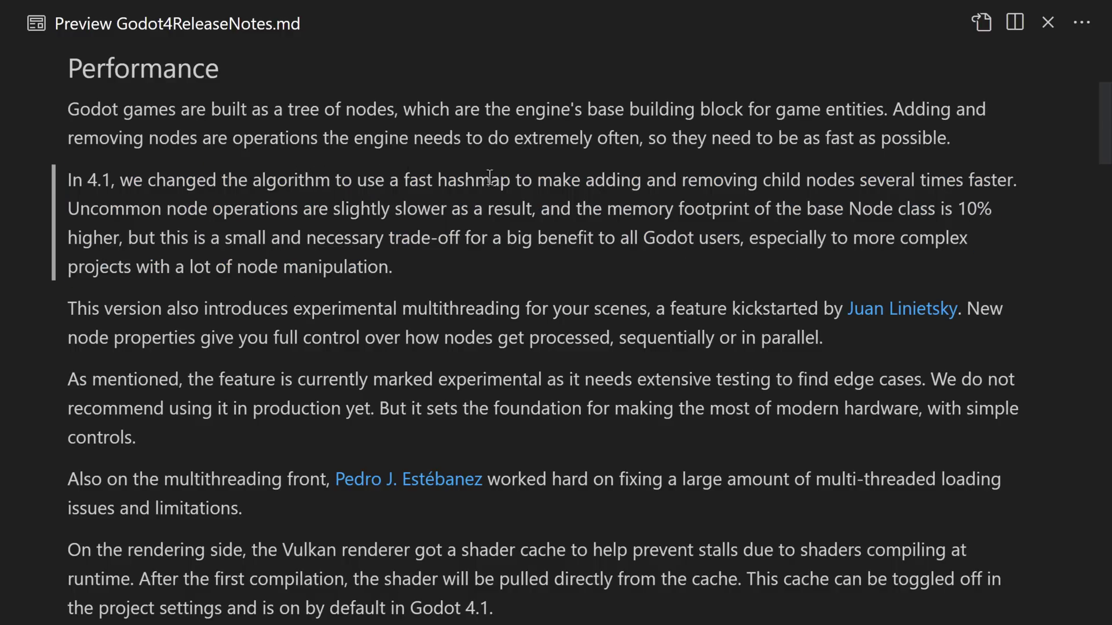
left_click(811, 141)
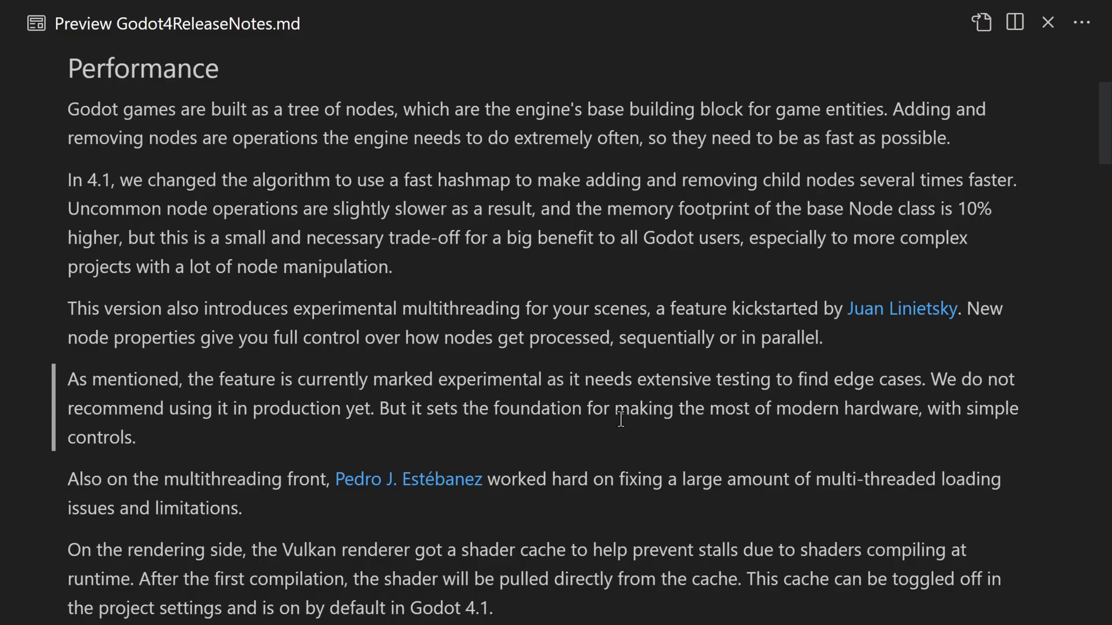
Highlight 'introduces experimental multithreading', then scroll past the shader cache paragraphs to the Core heading.
left_click_drag(199, 310, 520, 310)
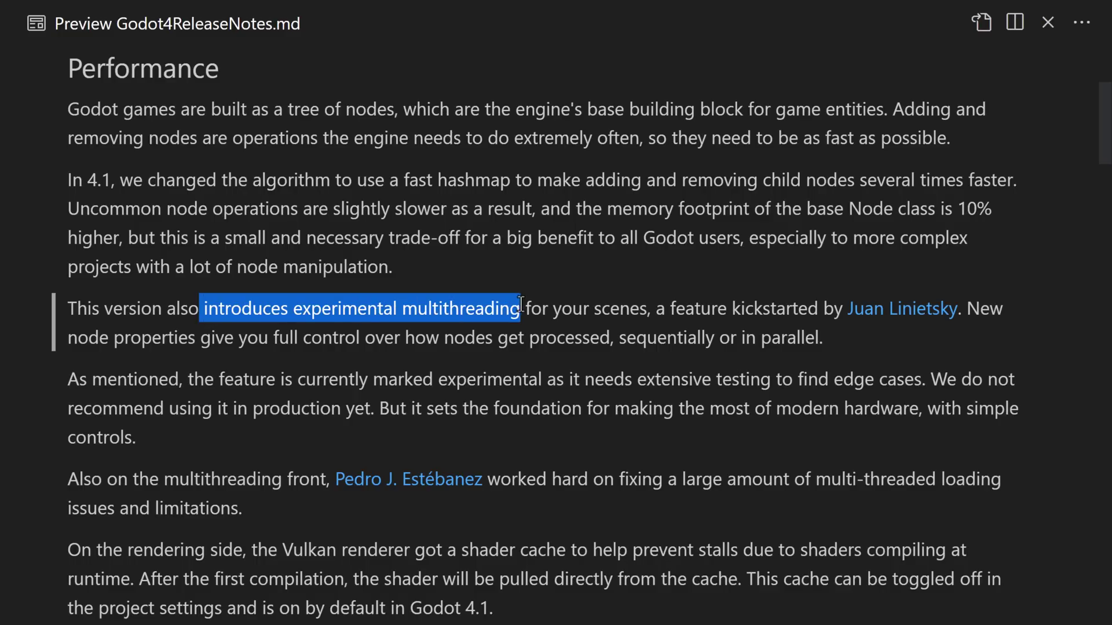
left_click(566, 320)
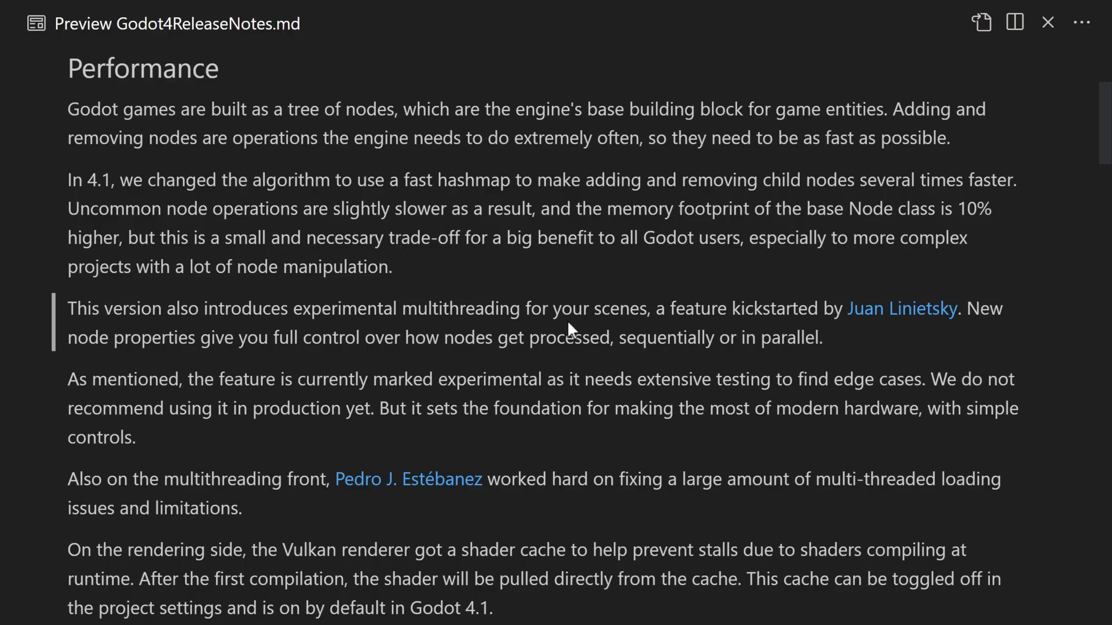
scroll(568, 326, "down", 1)
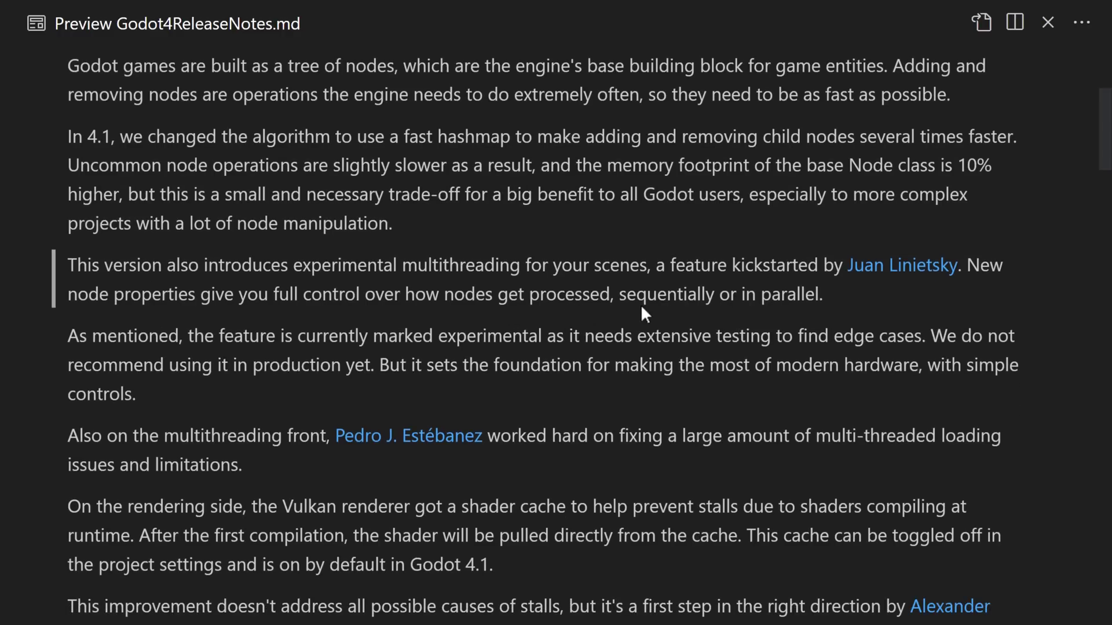
scroll(641, 313, "down", 2)
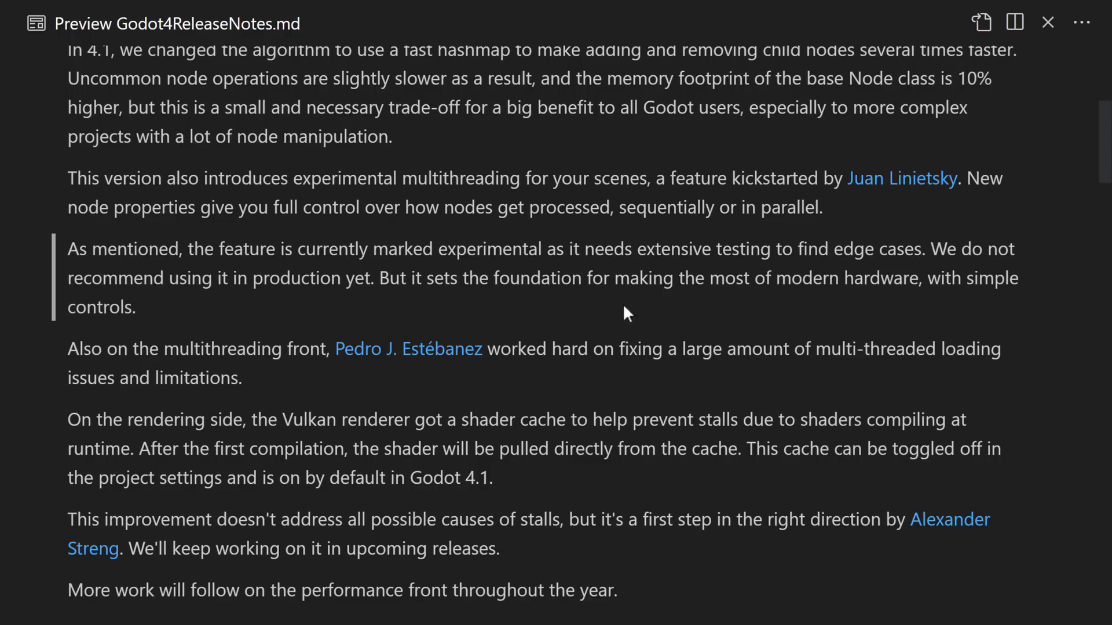
scroll(643, 316, "down", 4)
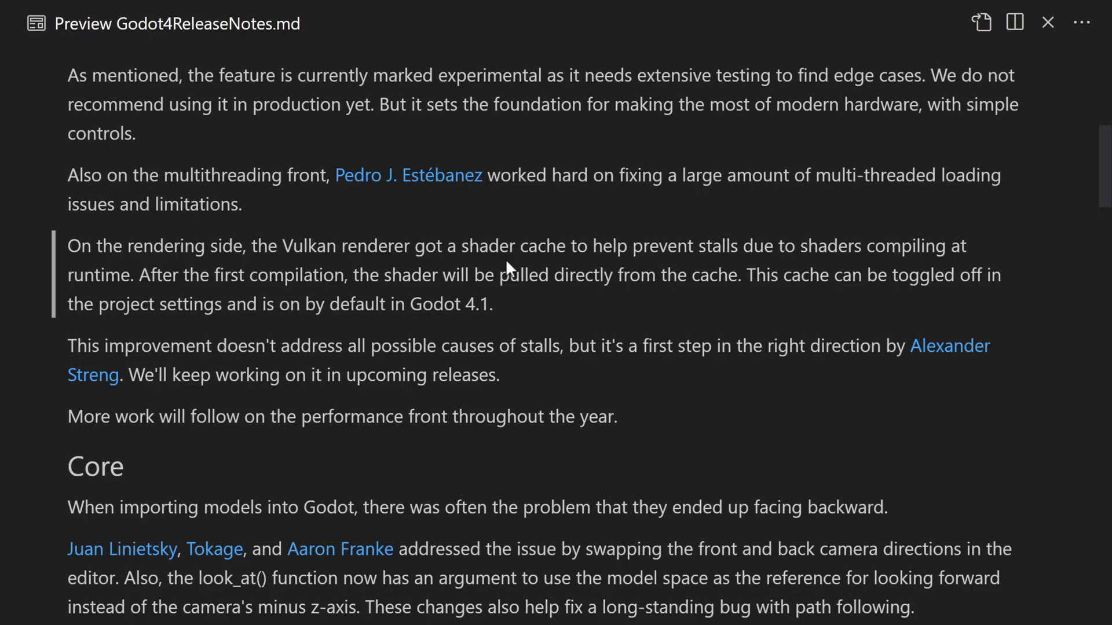
scroll(504, 263, "down", 3)
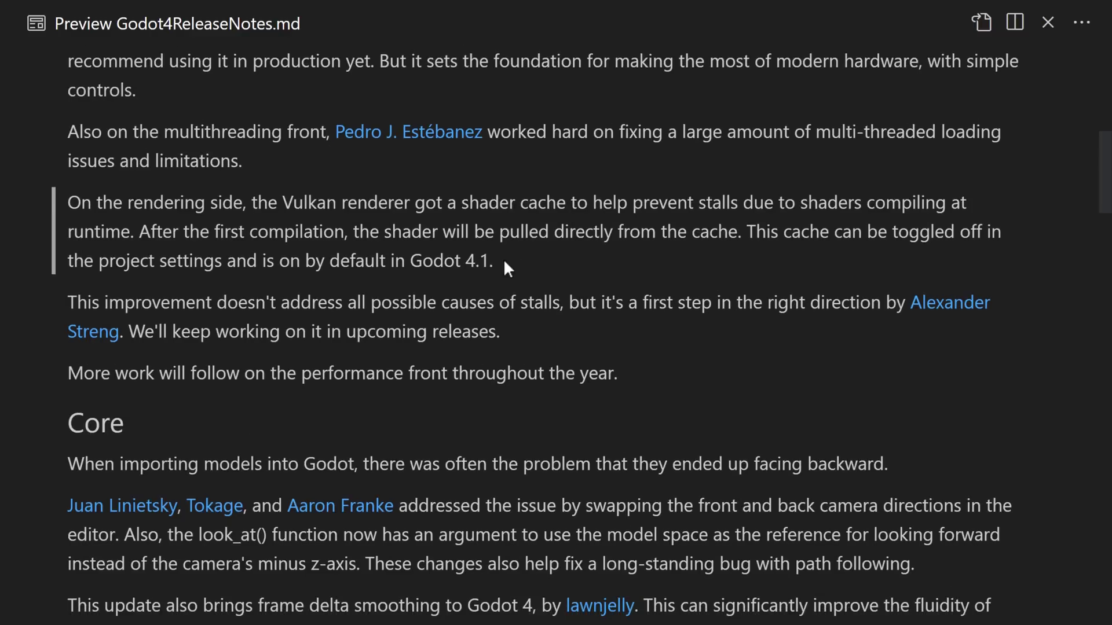
scroll(504, 263, "down", 10)
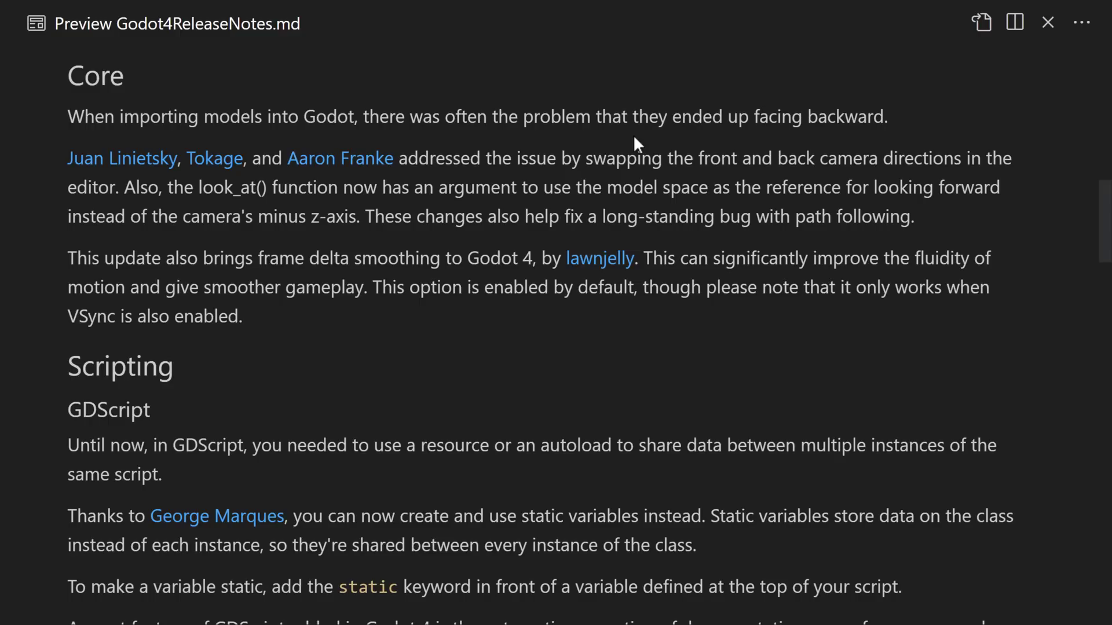
Highlight the sentence on static variables, then scroll to the inline docstrings example.
scroll(637, 142, "down", 5)
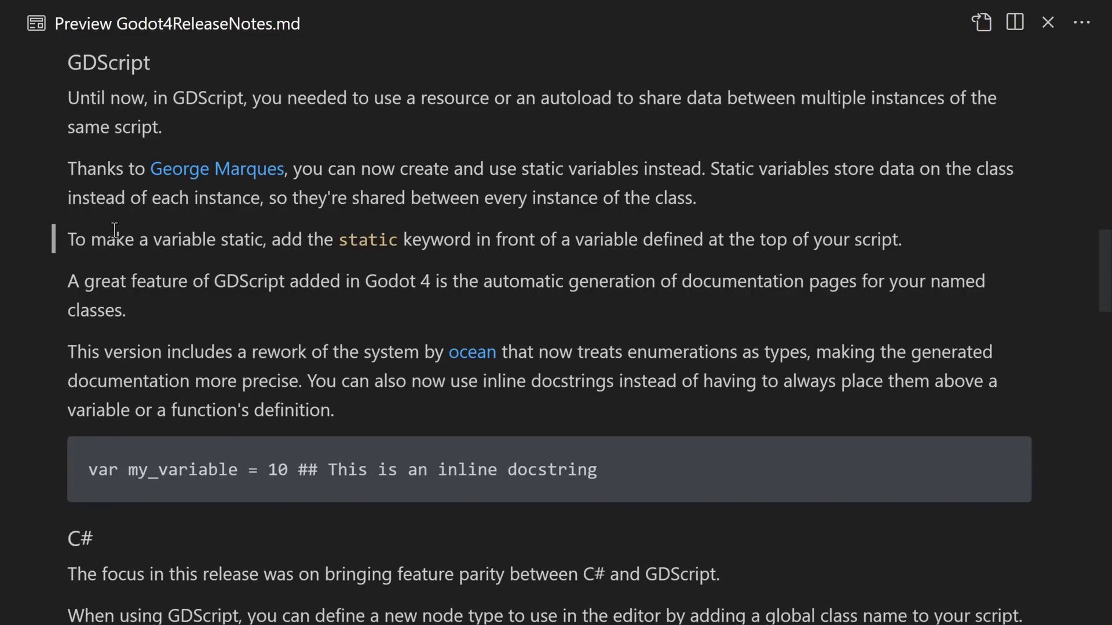
left_click_drag(115, 240, 909, 238)
left_click(910, 237)
scroll(731, 302, "down", 3)
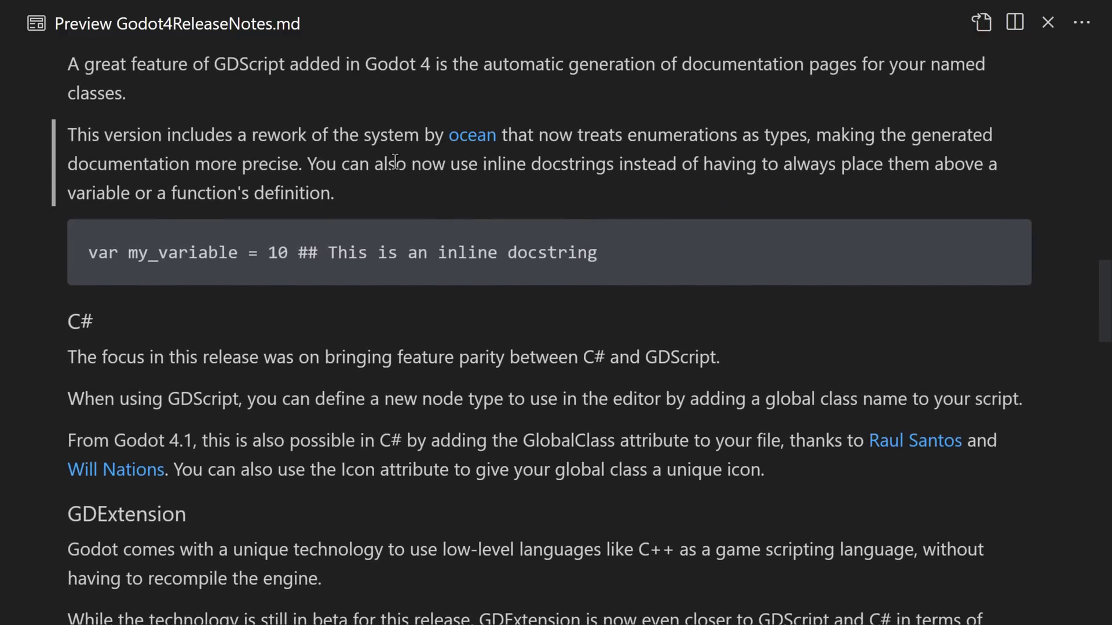
Scroll past the C# GlobalClass section through GDExtension to the Editor heading.
scroll(527, 223, "down", 1)
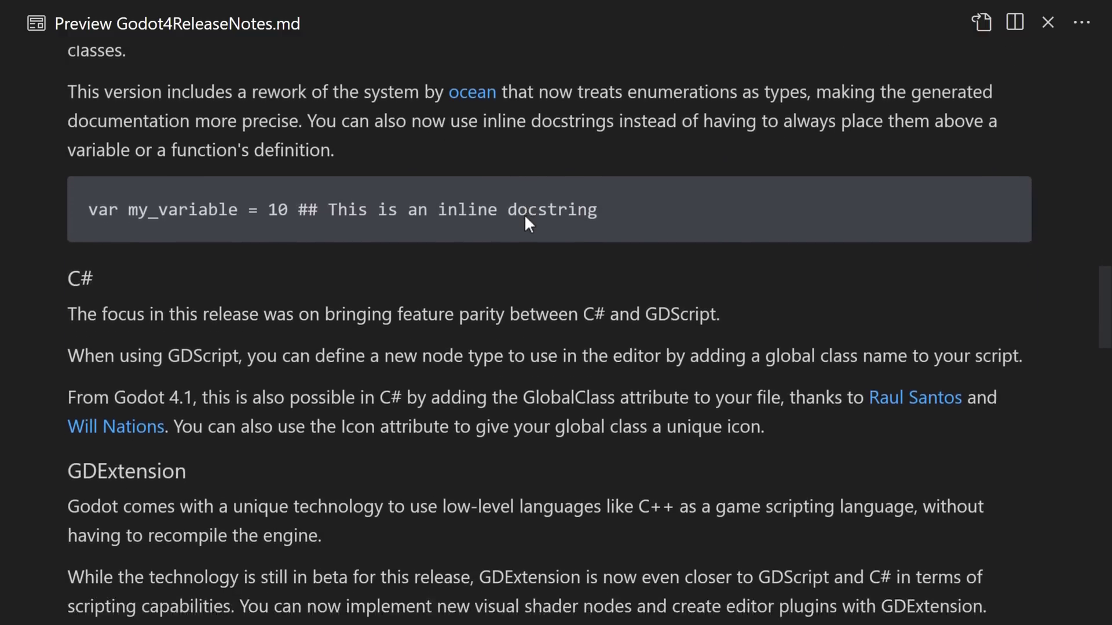
scroll(527, 224, "down", 1)
scroll(527, 223, "down", 3)
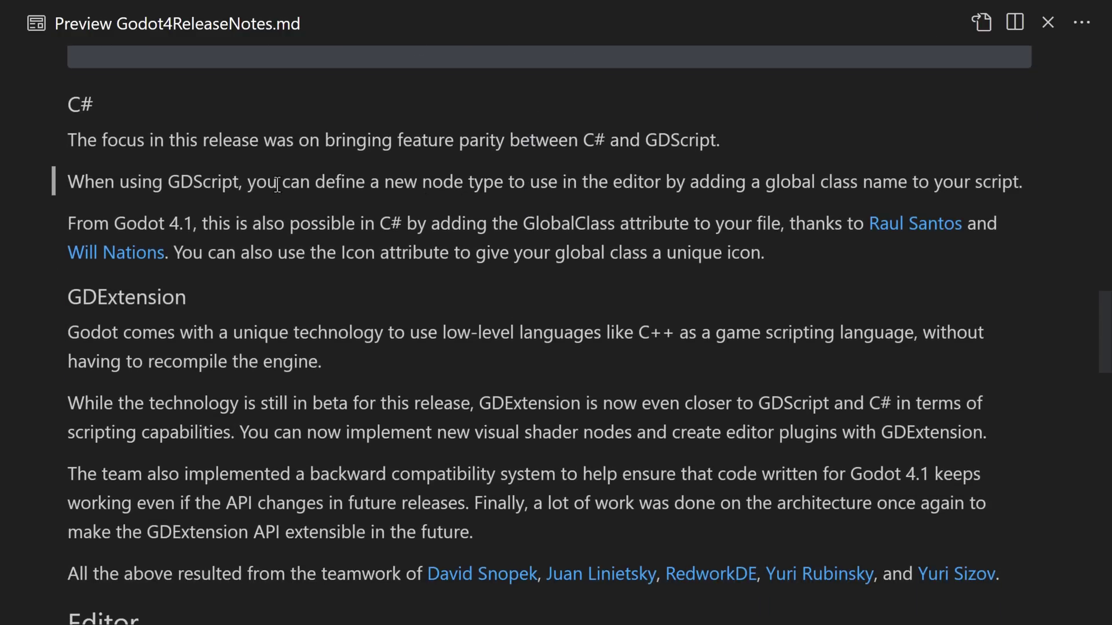
scroll(277, 184, "down", 1)
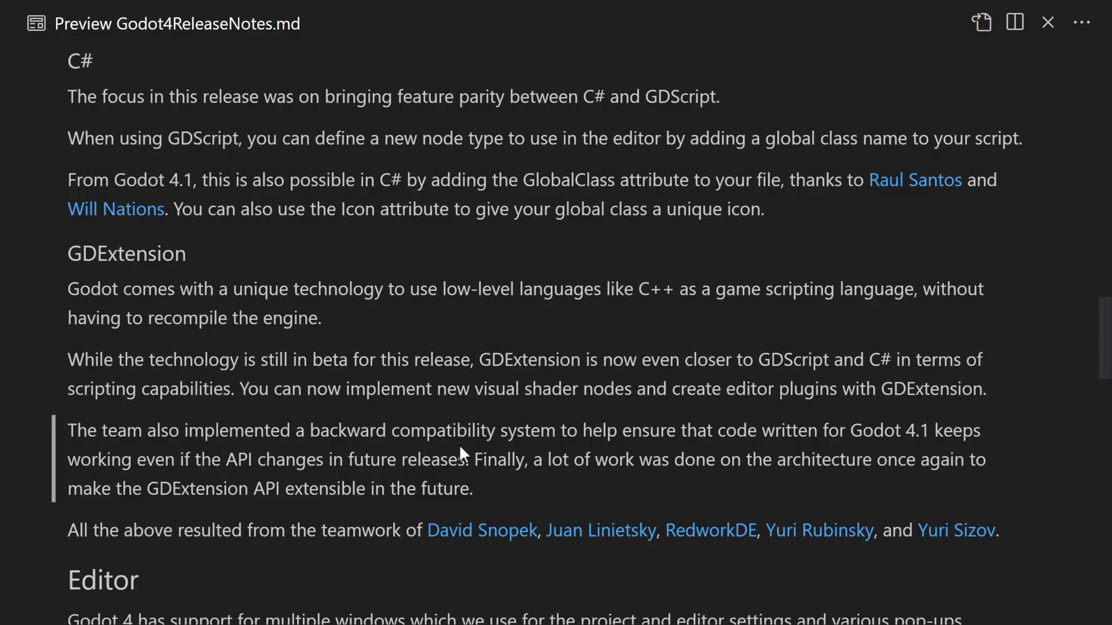
Scroll past the Editor section's windows, typed arrays and project tags to Rendering.
scroll(461, 448, "down", 7)
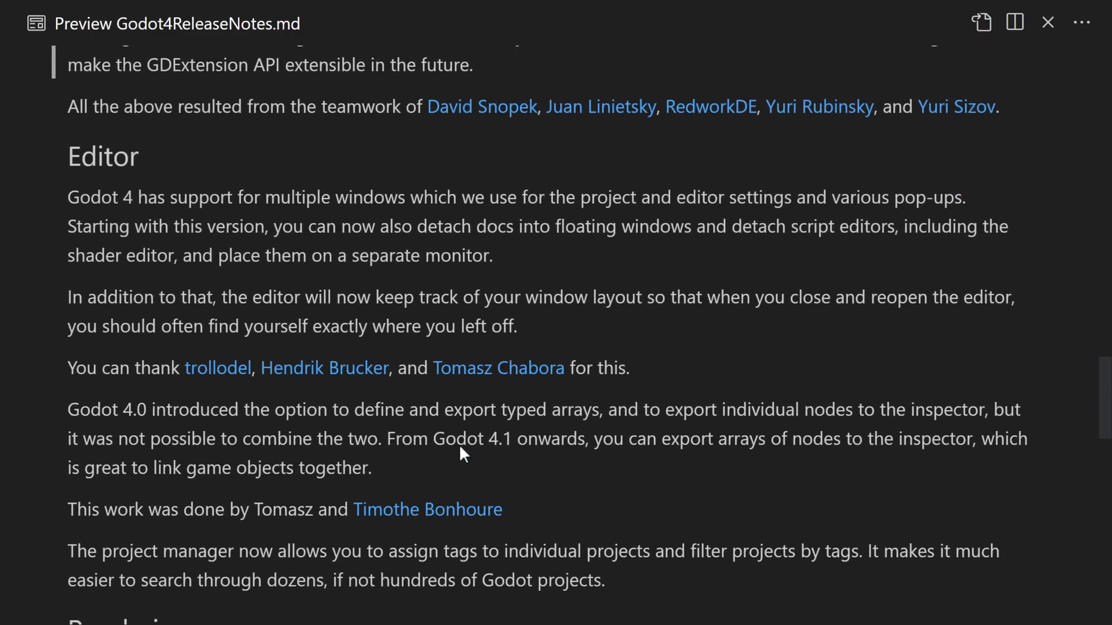
scroll(460, 447, "down", 1)
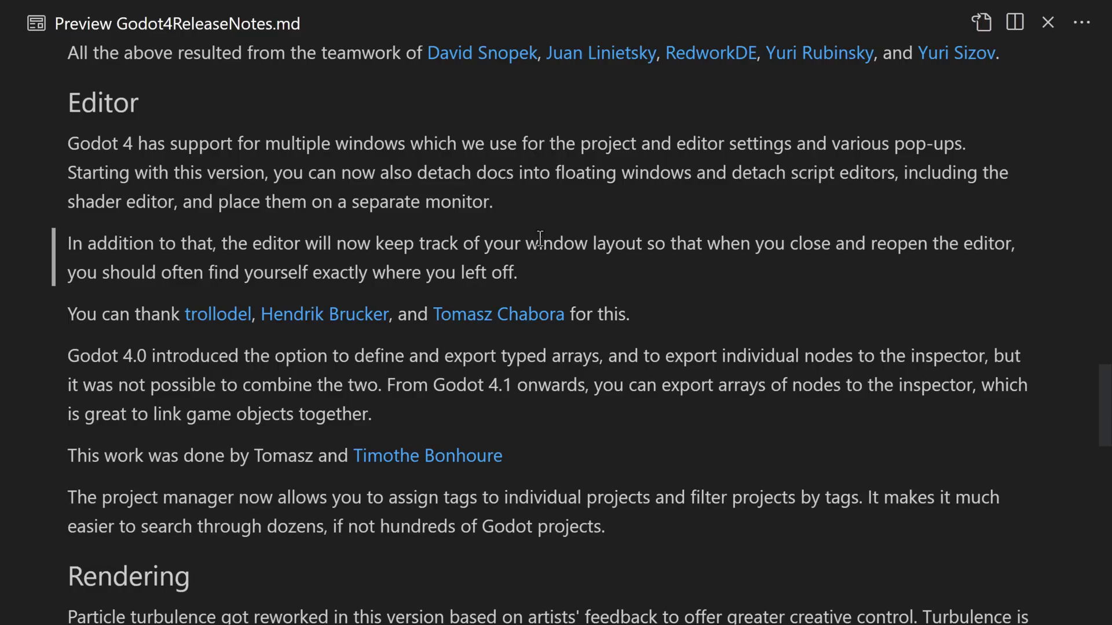
scroll(382, 318, "down", 1)
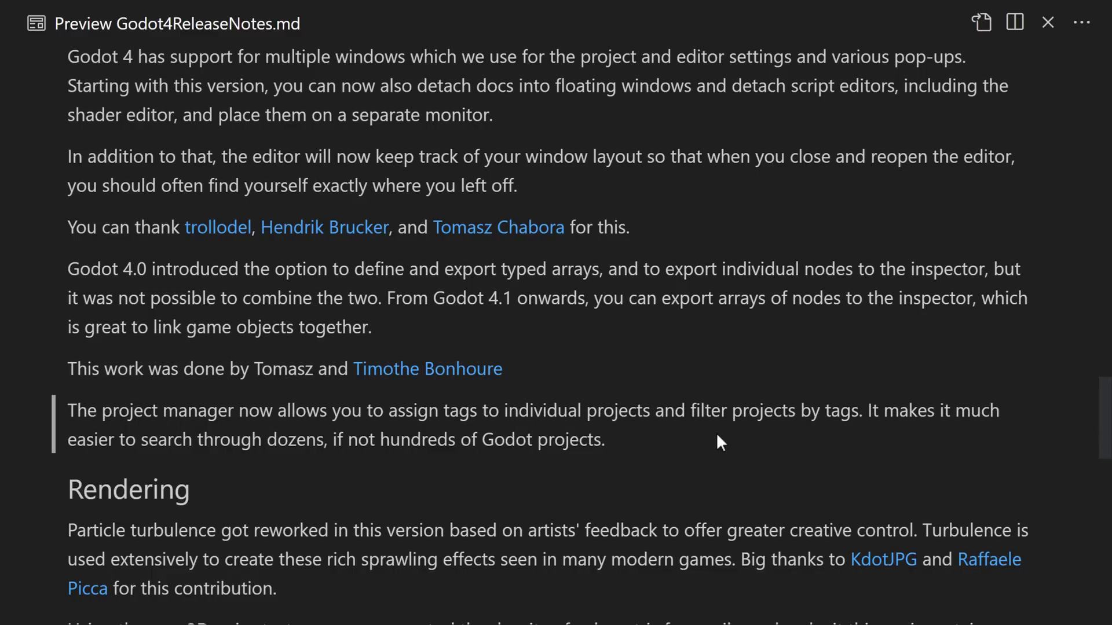
scroll(726, 437, "down", 4)
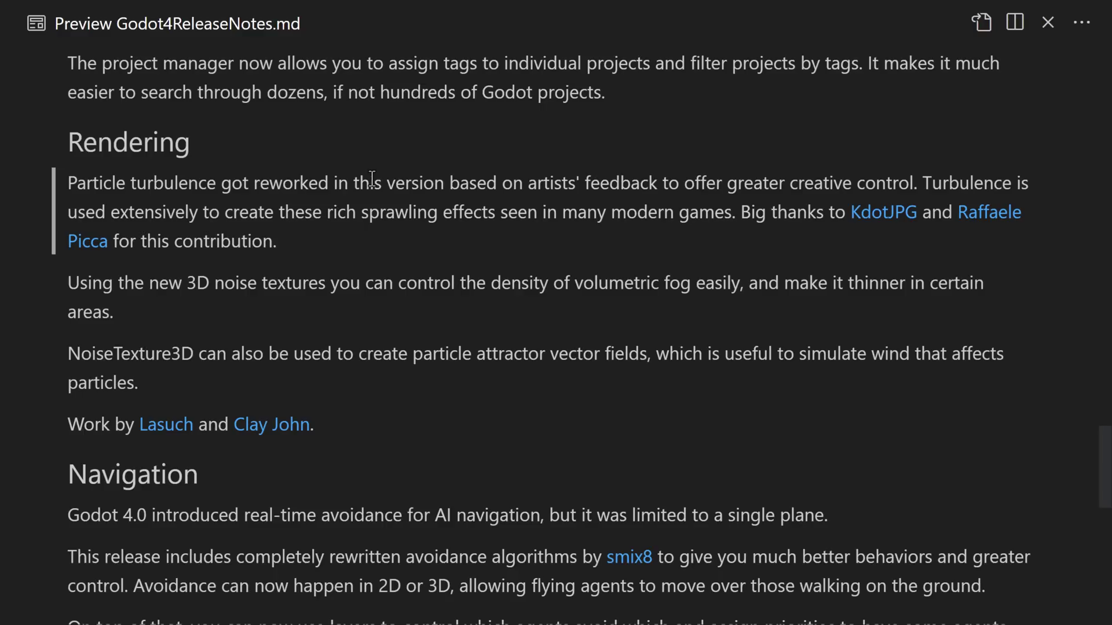
Scroll through the Navigation section to the closing 'Until then, enjoy Godot 4.1!' line.
scroll(628, 280, "down", 4)
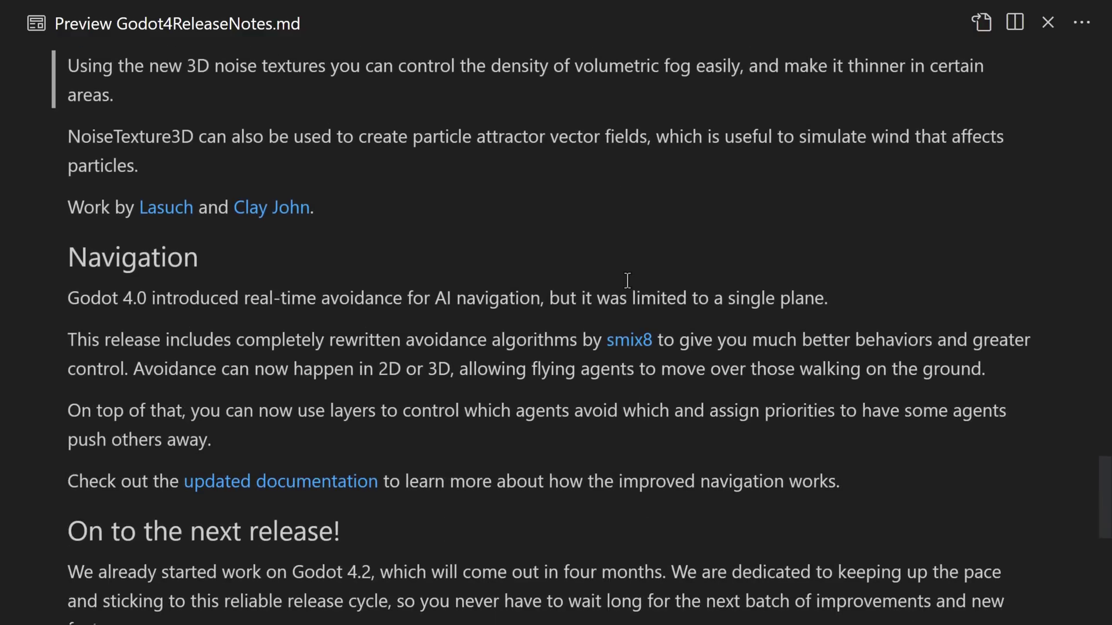
scroll(627, 280, "down", 2)
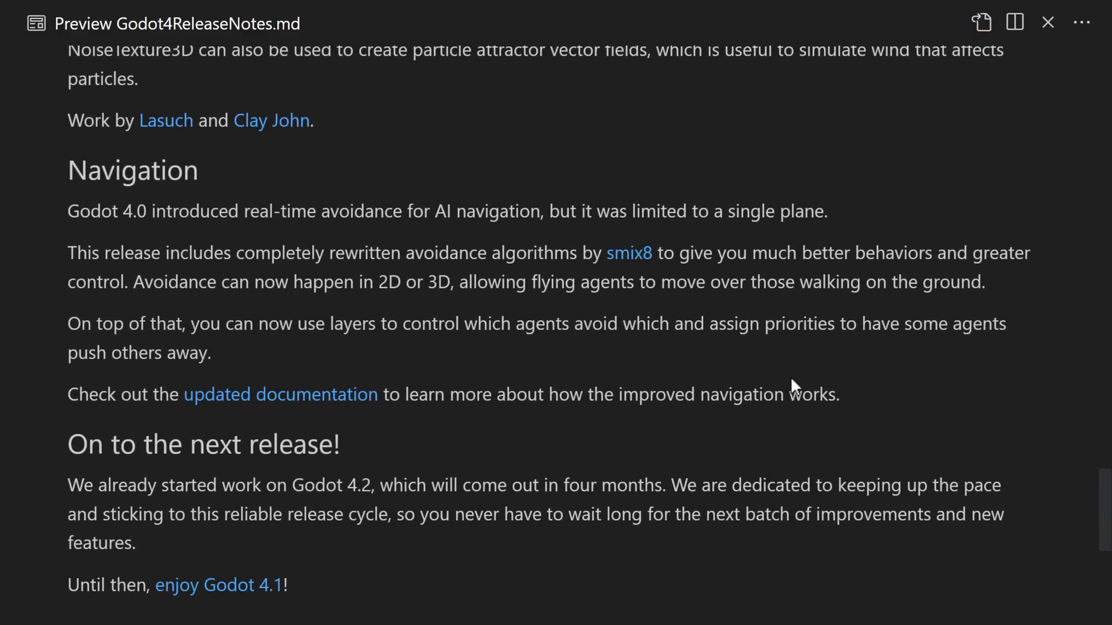